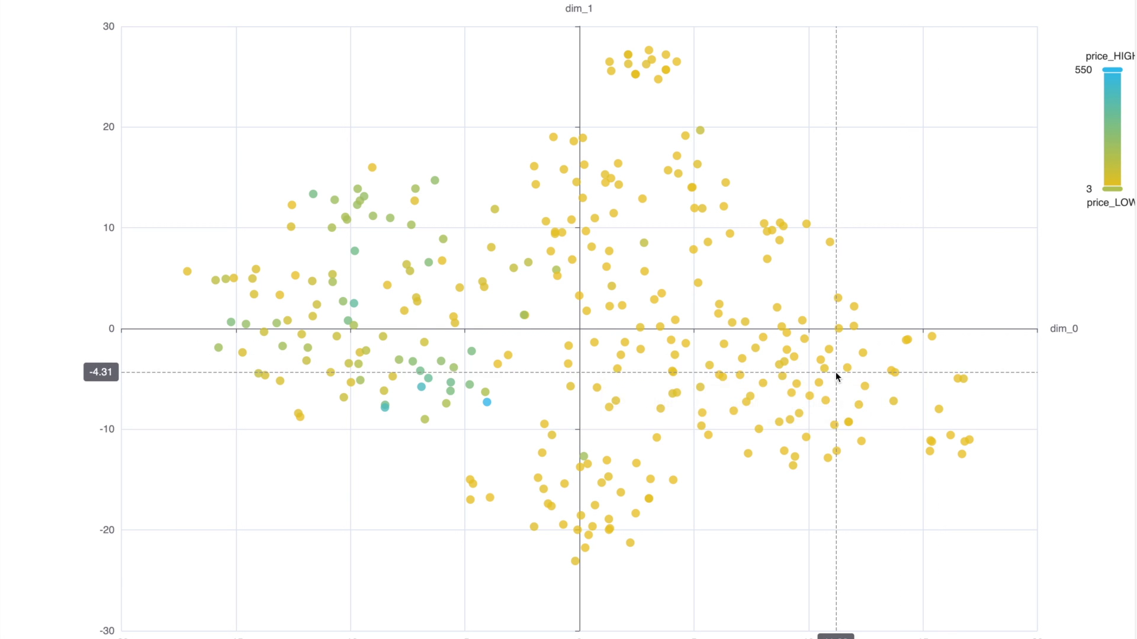
Narrow the scatter plot's price filter to 159–194 by moving both legend handles
mouse_move(726, 377)
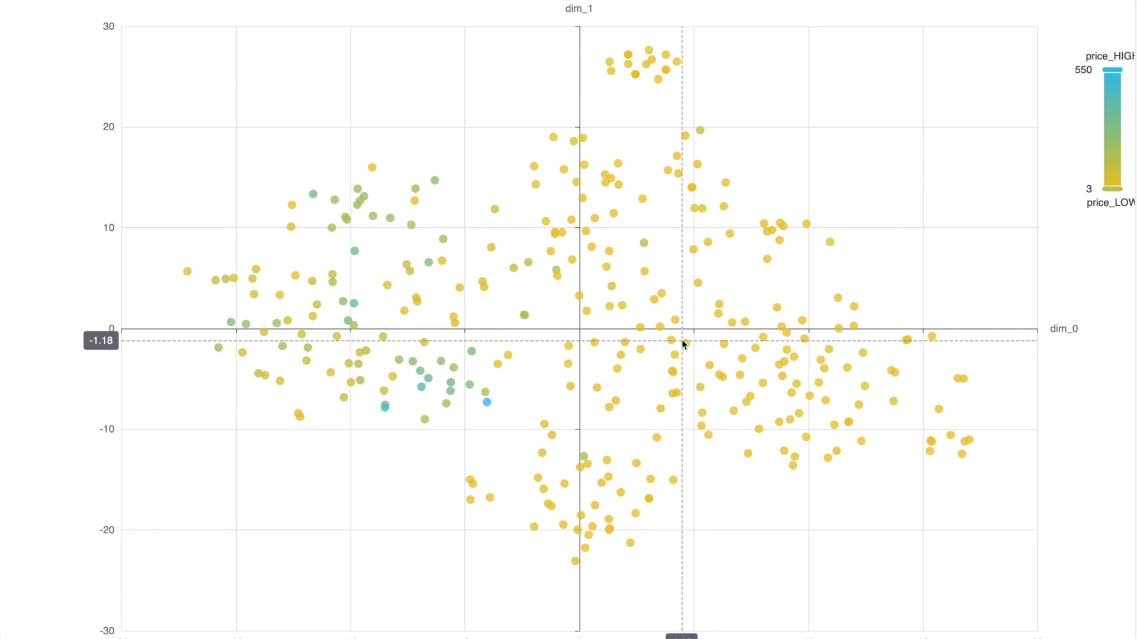
mouse_move(670, 342)
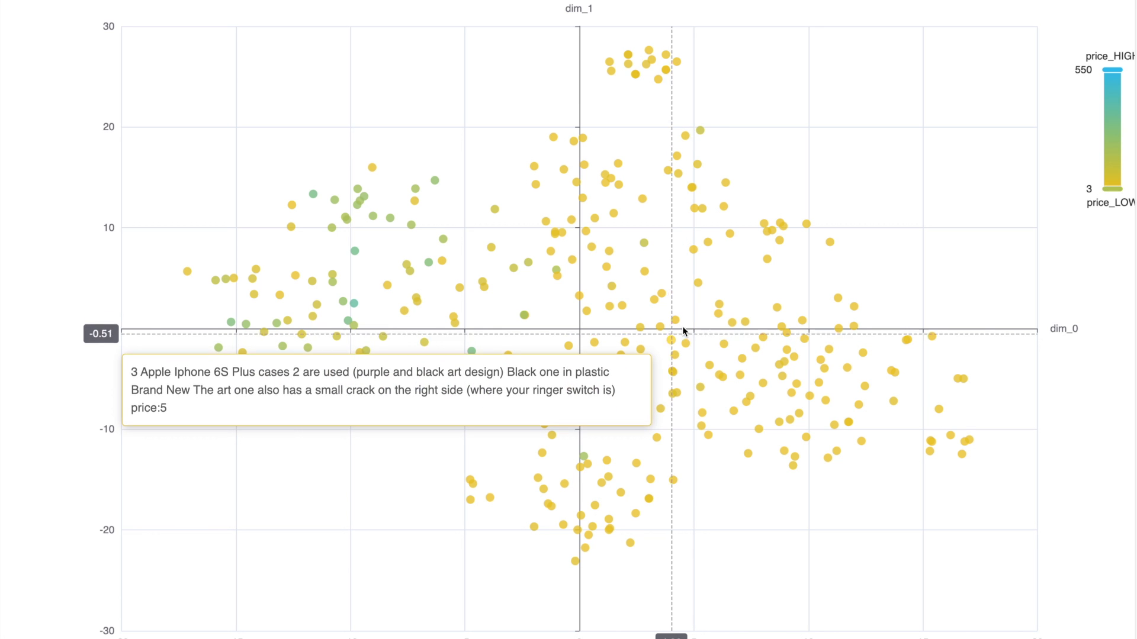
mouse_move(1112, 187)
drag(1111, 187, 1107, 151)
drag(1110, 71, 1109, 150)
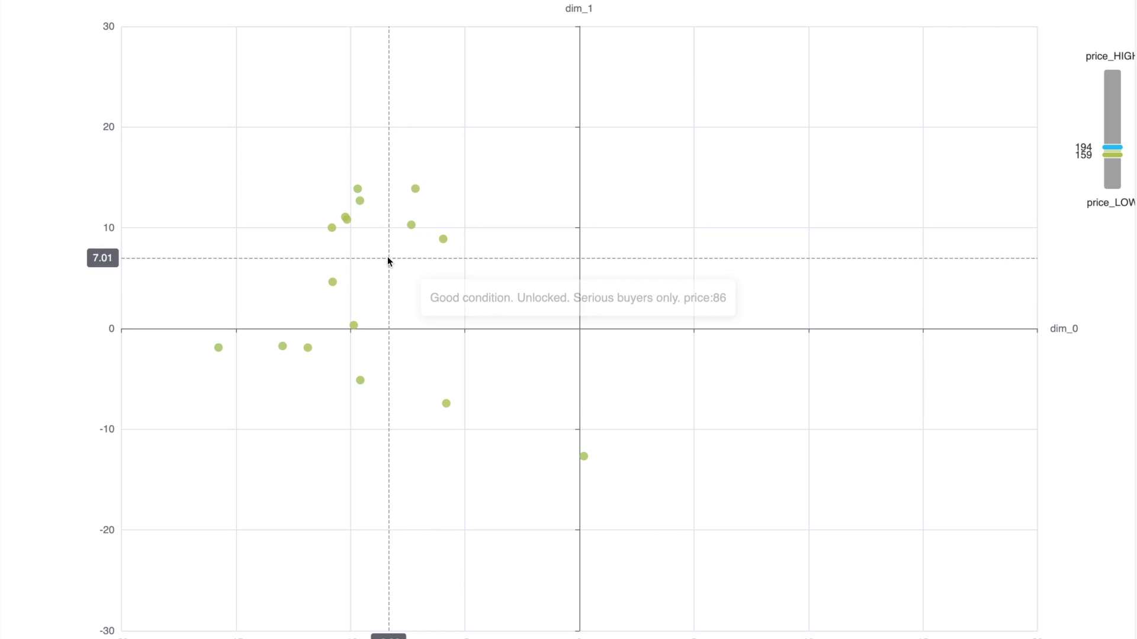
mouse_move(347, 227)
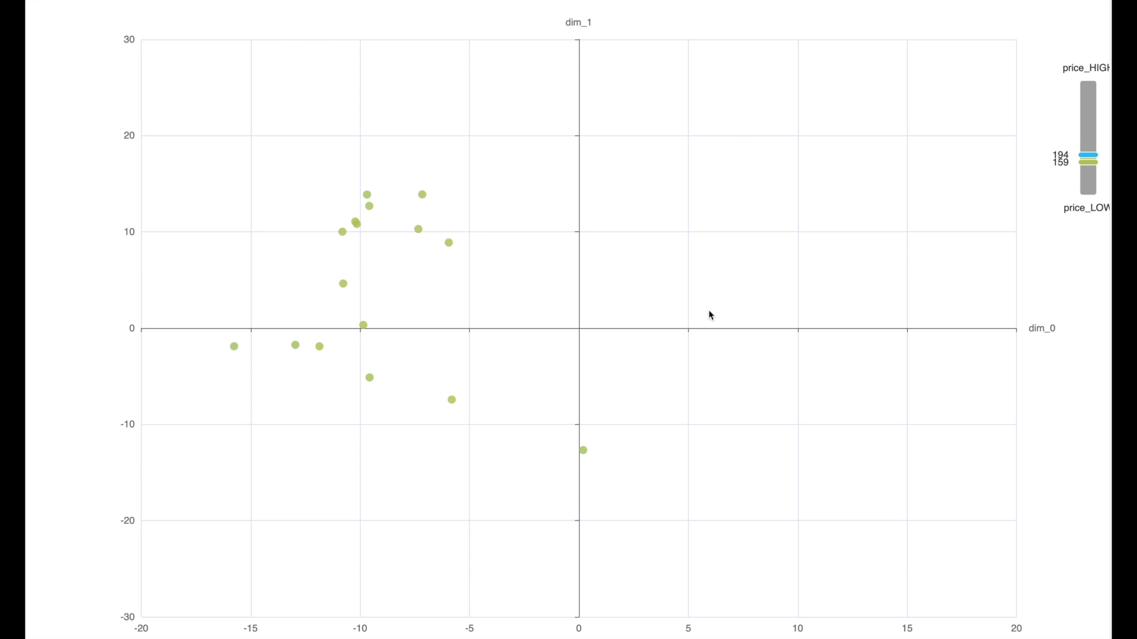
Set the price legend's upper limit to 456 and lower limit to 351
drag(1089, 155, 1087, 99)
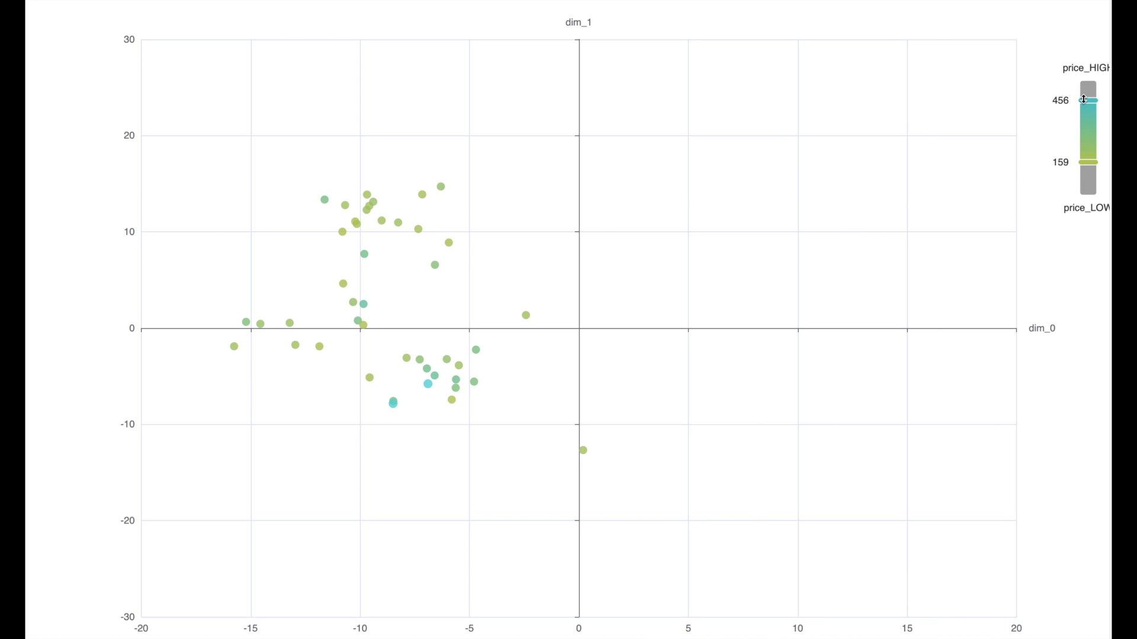
drag(1087, 162, 1083, 122)
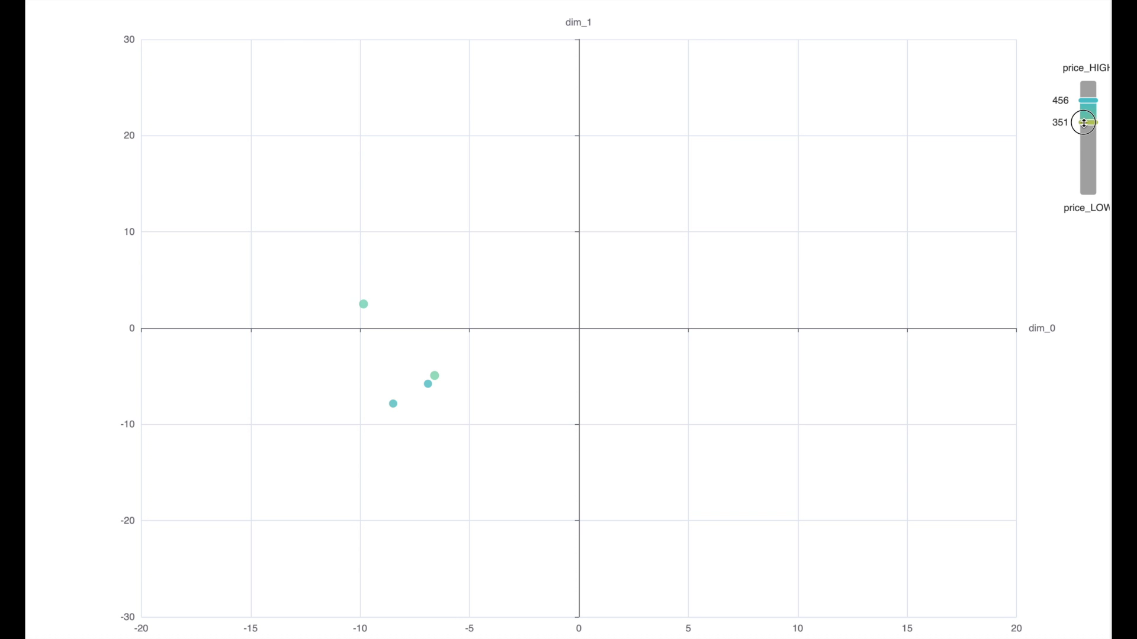
mouse_move(435, 378)
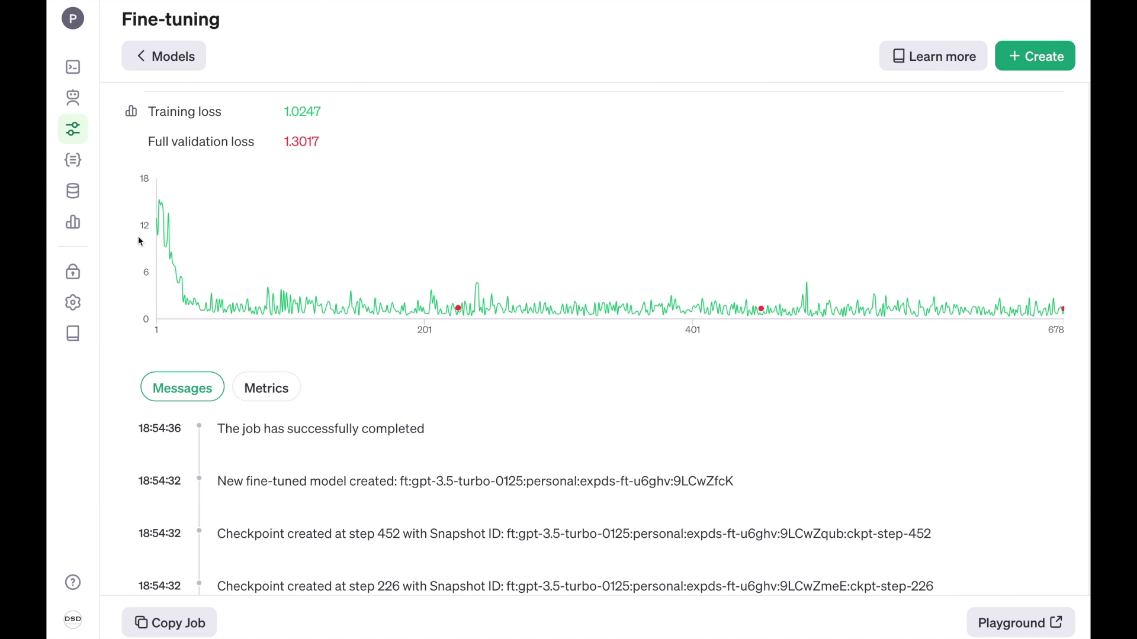
mouse_move(163, 214)
mouse_move(1065, 312)
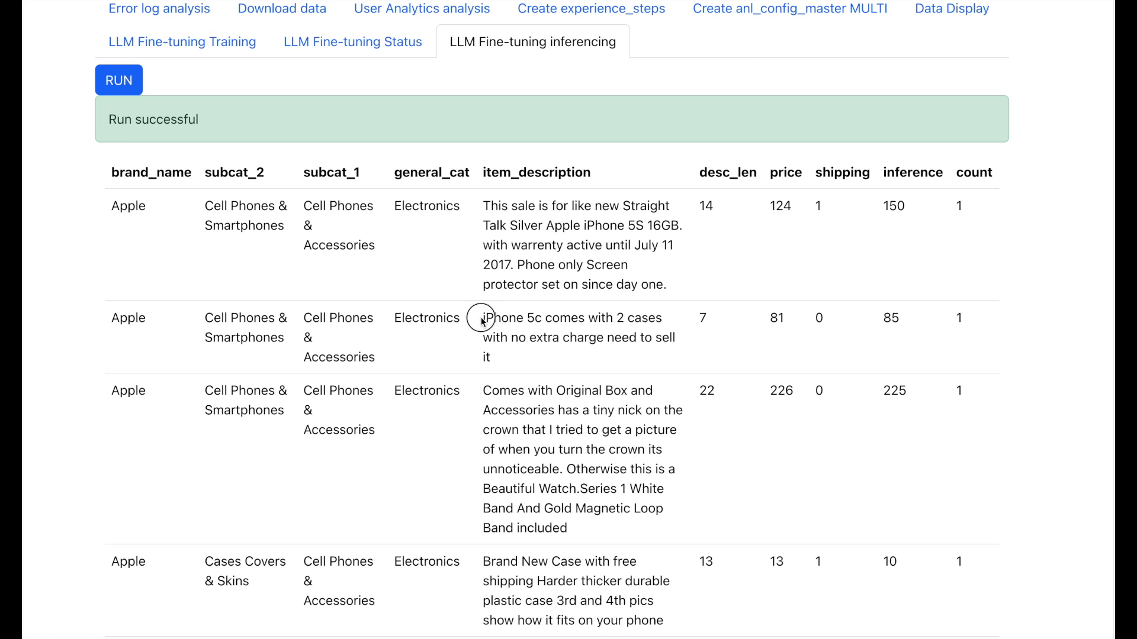
Highlight rows 2 and 3: actual prices 81 and 226 beside predicted 85 and 225
drag(482, 318, 506, 352)
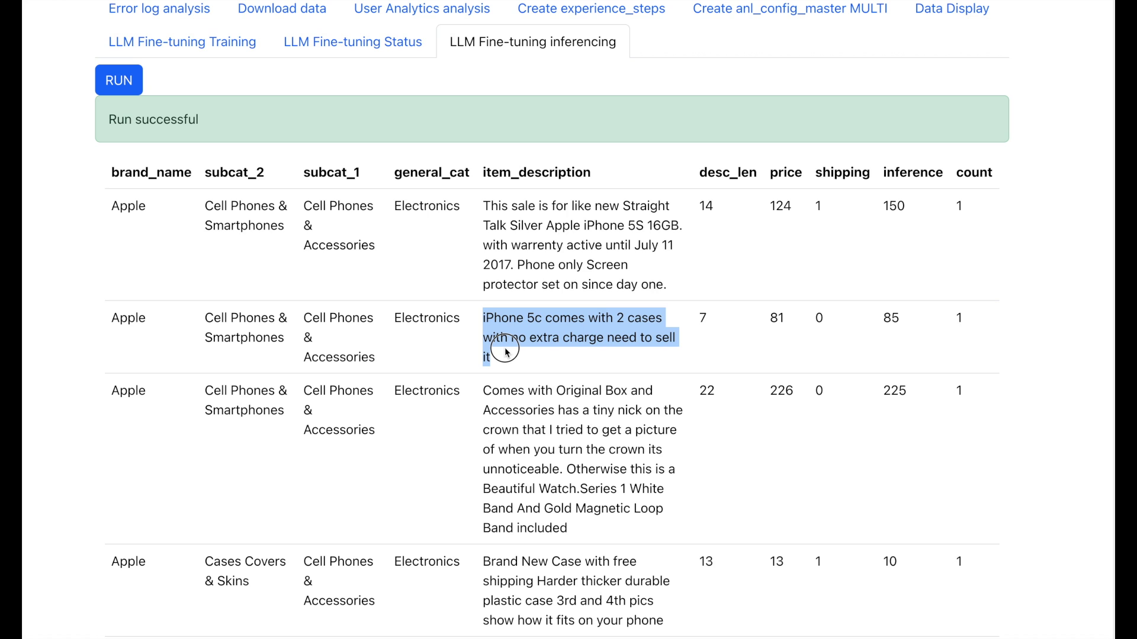
click(590, 360)
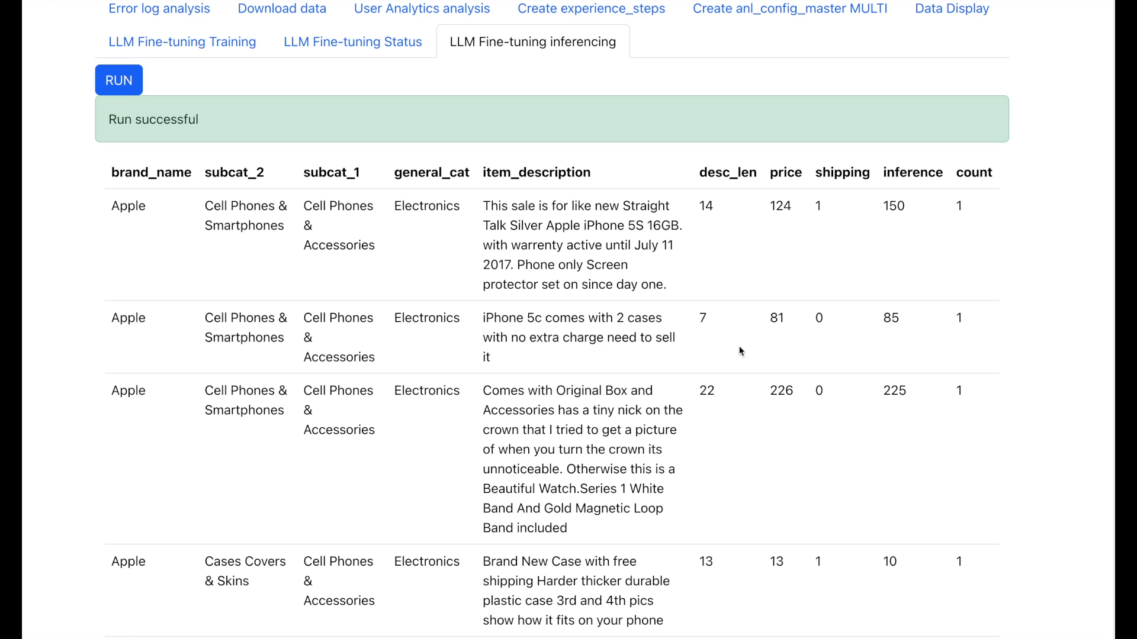
double_click(773, 320)
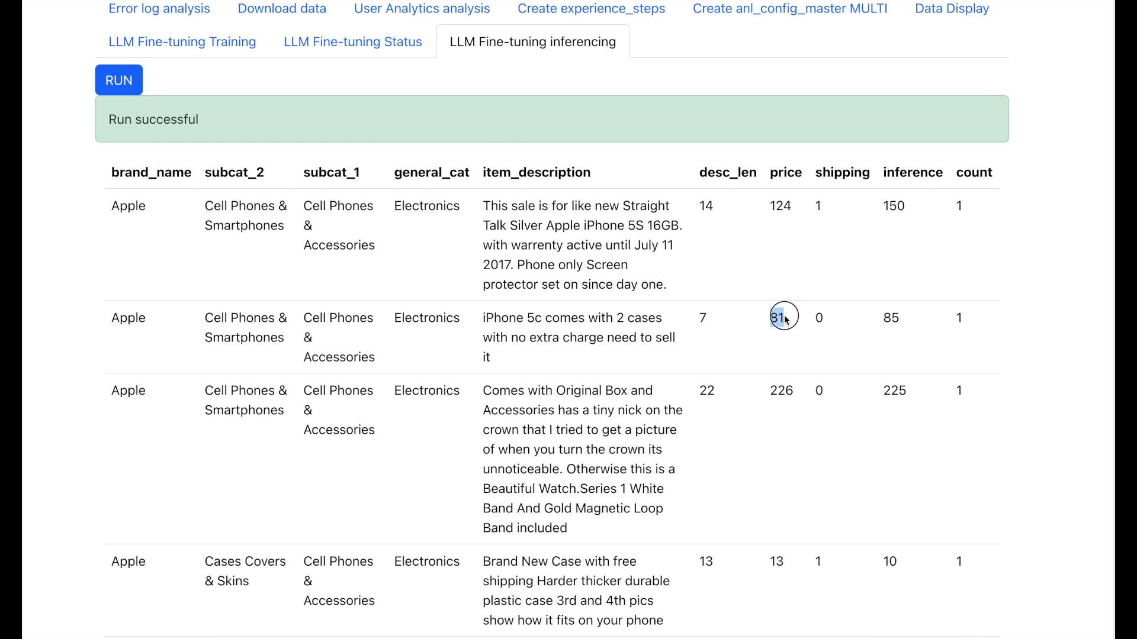
double_click(888, 318)
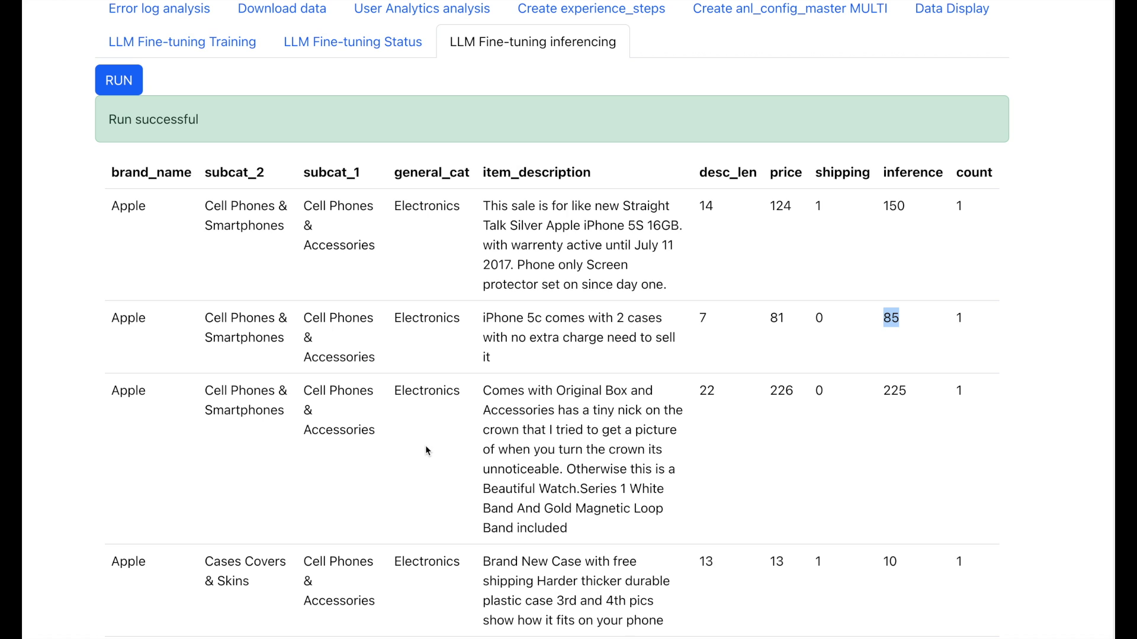
drag(483, 388, 595, 526)
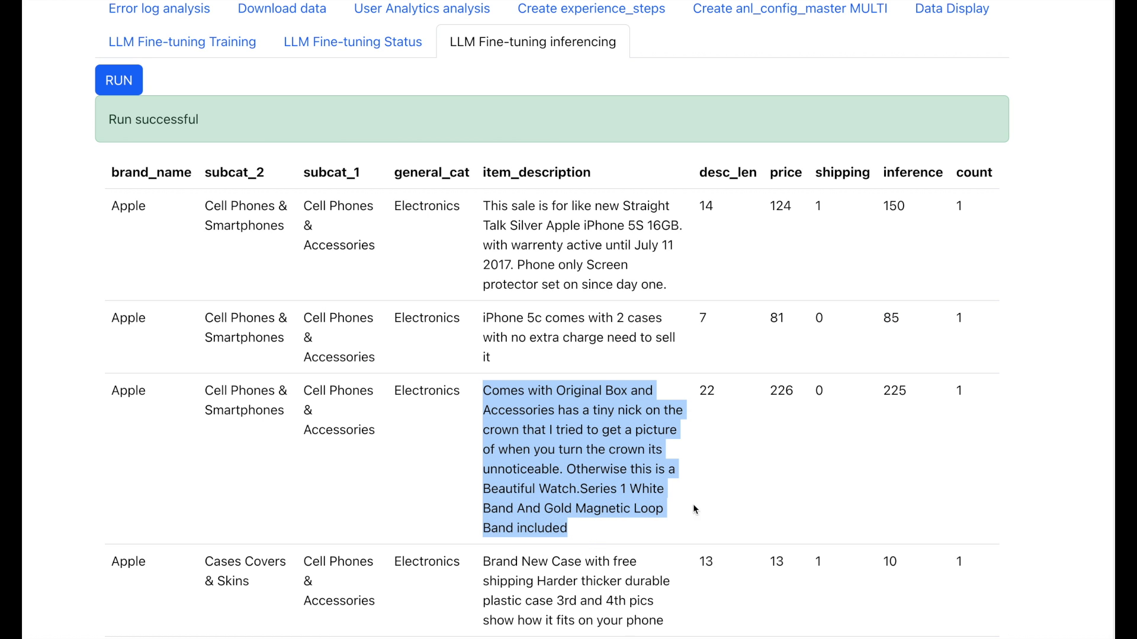
click(714, 500)
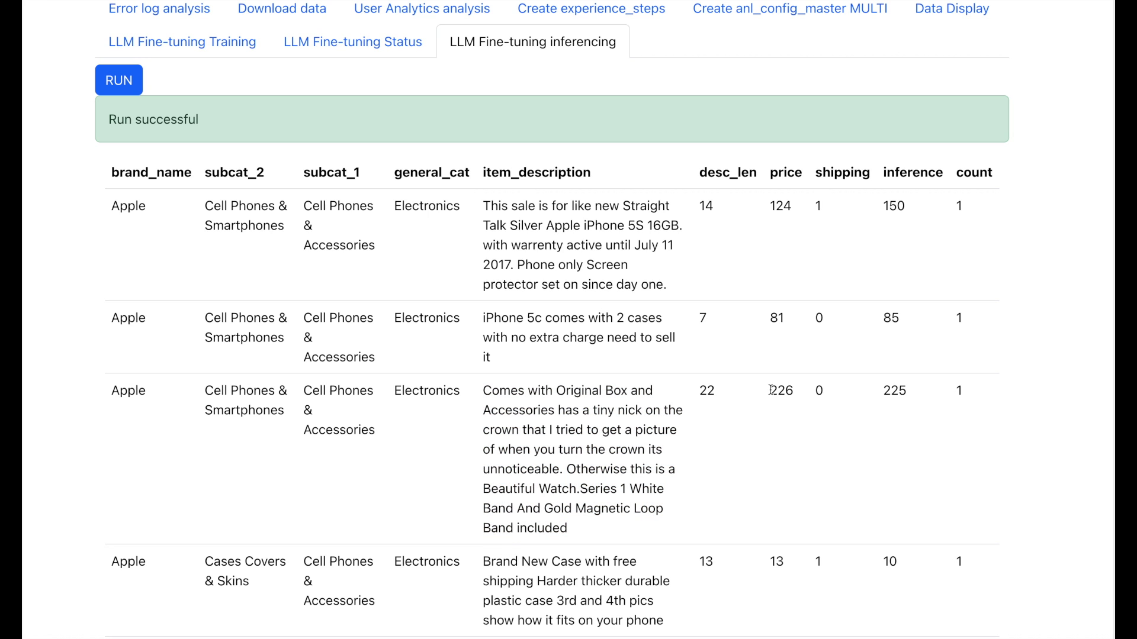
drag(768, 392, 799, 398)
drag(881, 393, 924, 424)
click(925, 424)
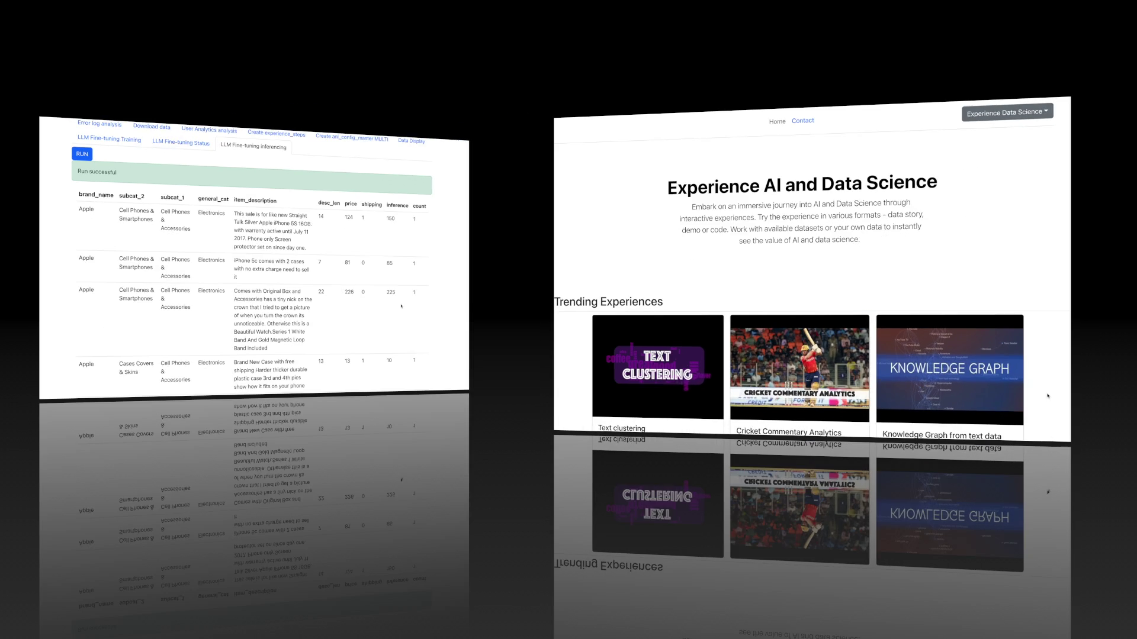
Launch the Dynamic pricing with Generative AI demo from the home page's experience list
scroll(1039, 555, down, 6)
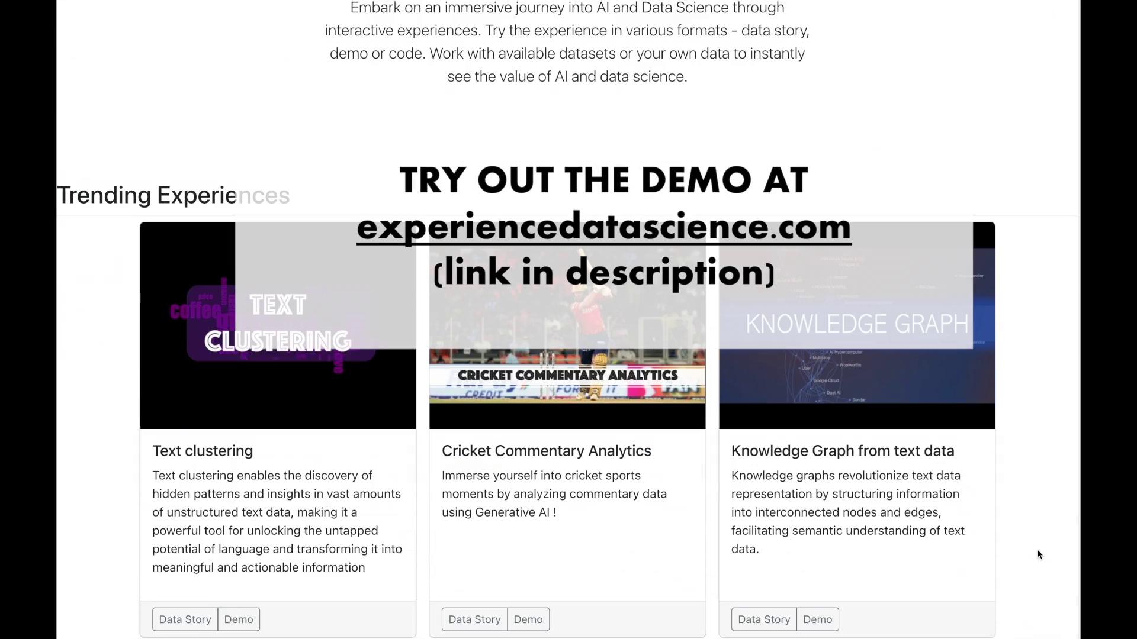
scroll(1039, 555, down, 11)
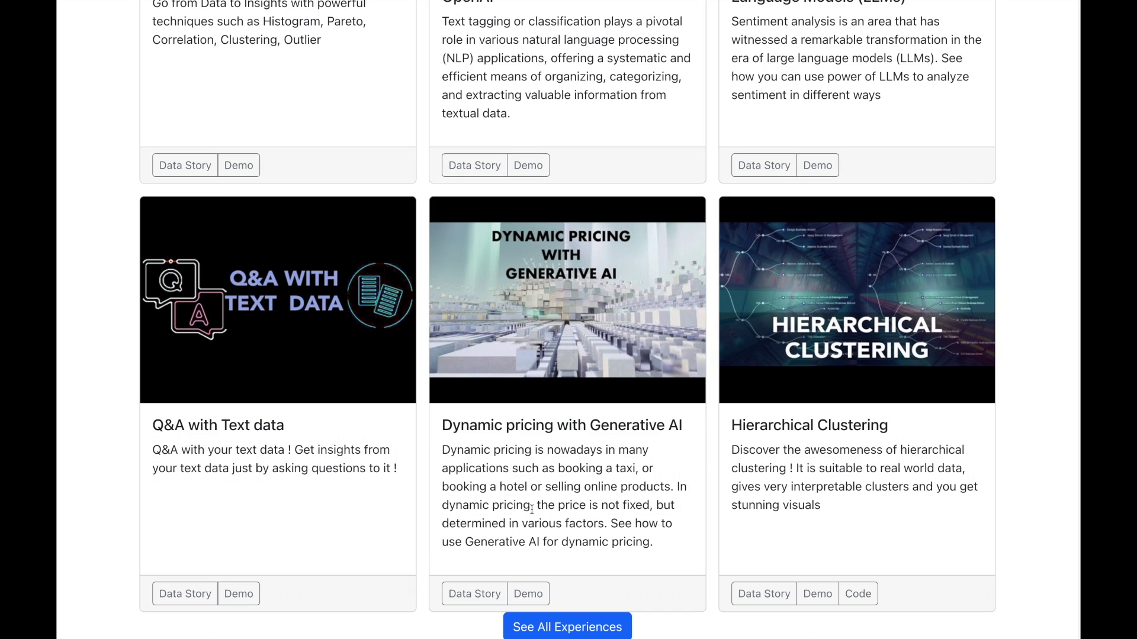
click(441, 427)
drag(441, 427, 692, 436)
click(692, 436)
click(537, 595)
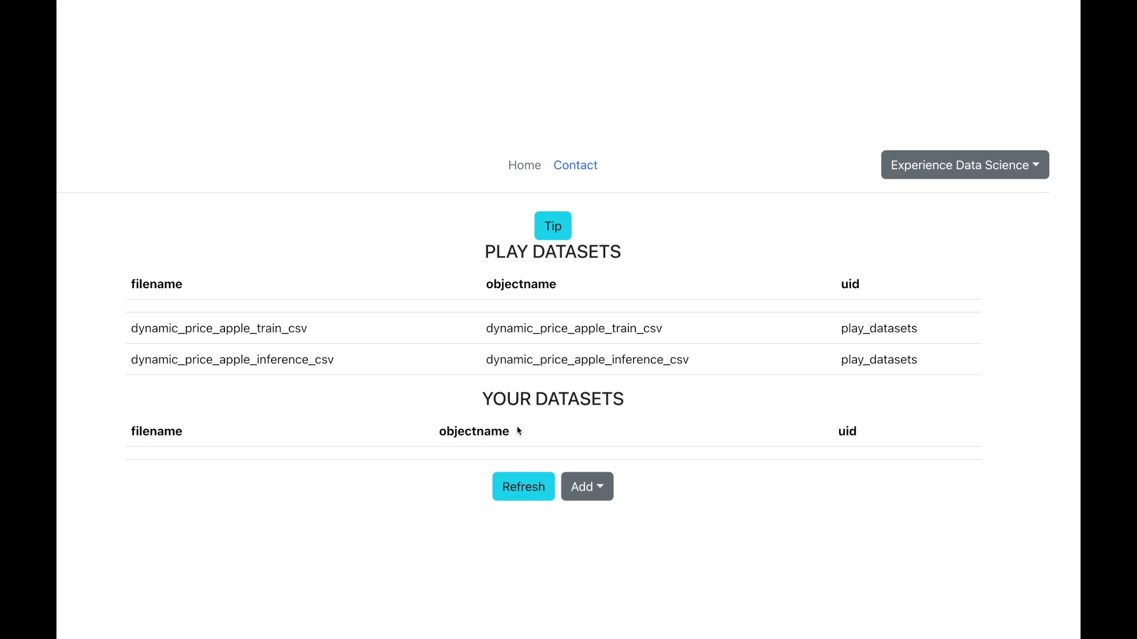
Copy the Apple train and inference play datasets, then start analytics on the copied train dataset
click(578, 331)
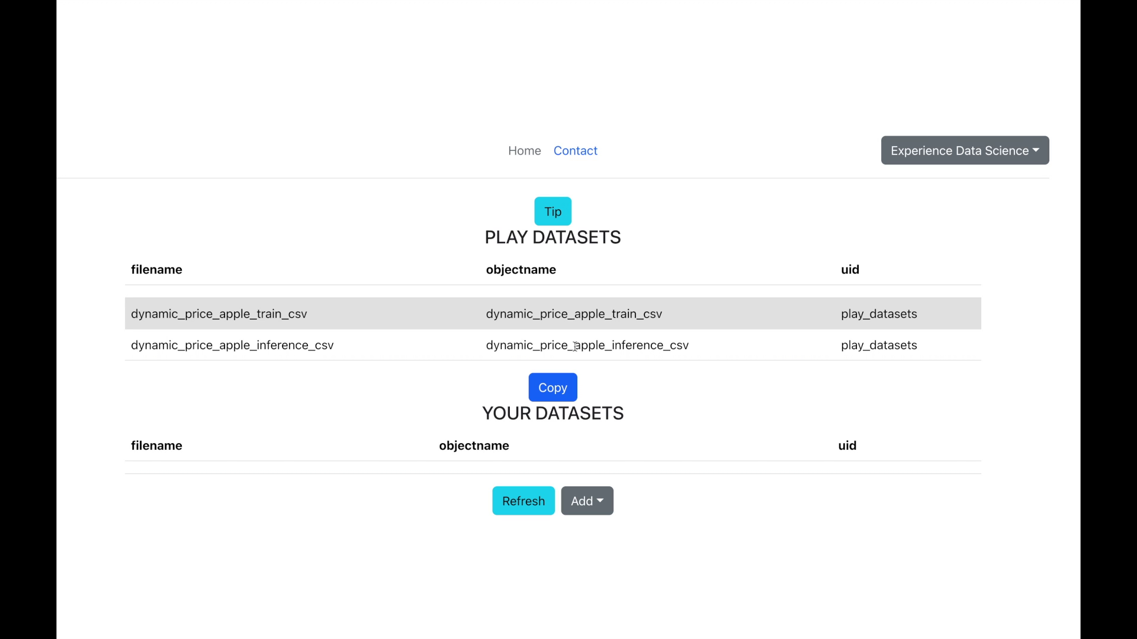
click(601, 509)
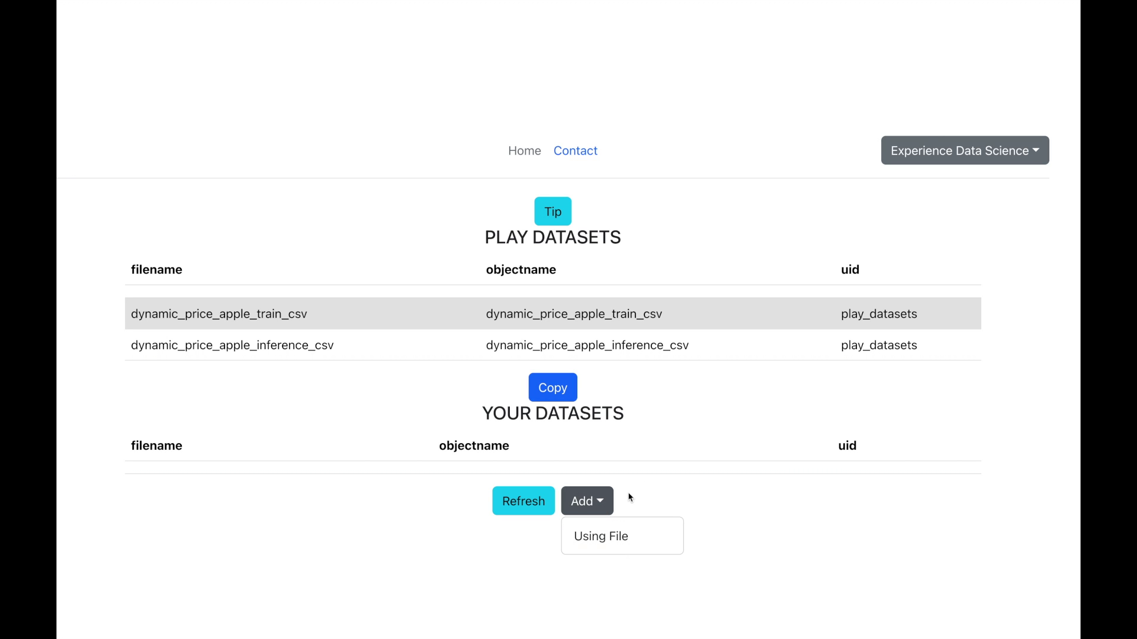
click(659, 438)
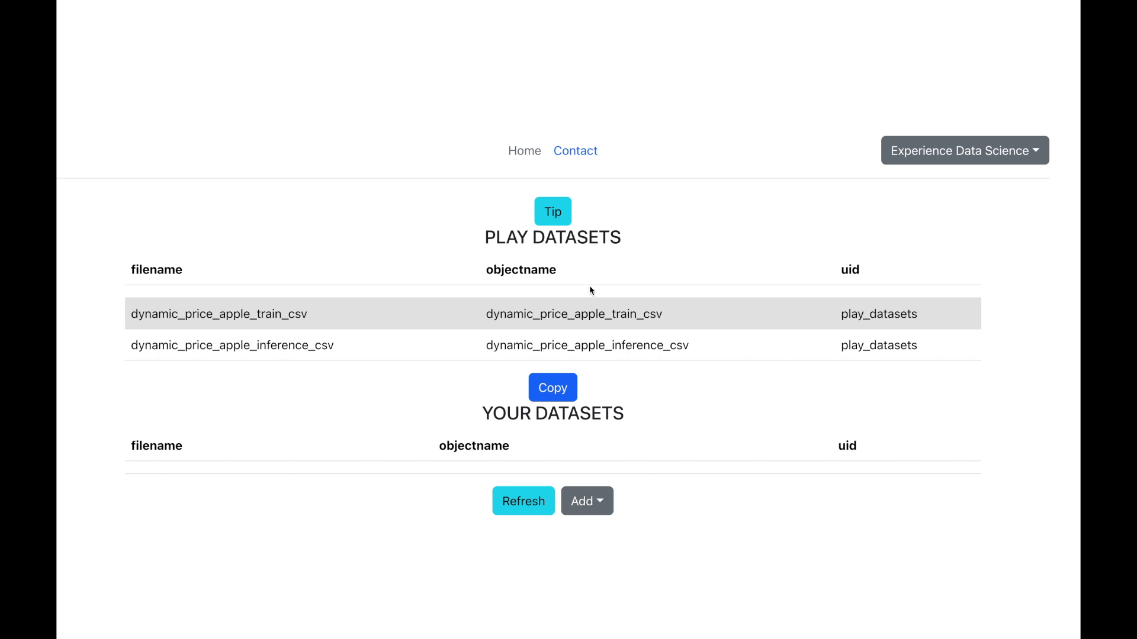
mouse_move(555, 222)
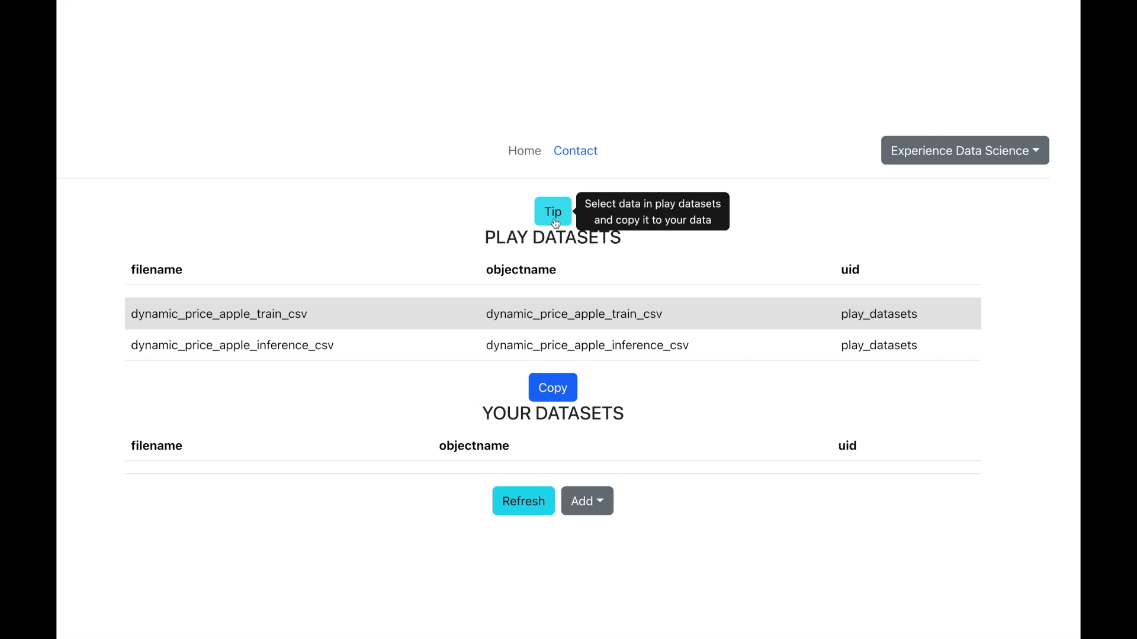
click(555, 379)
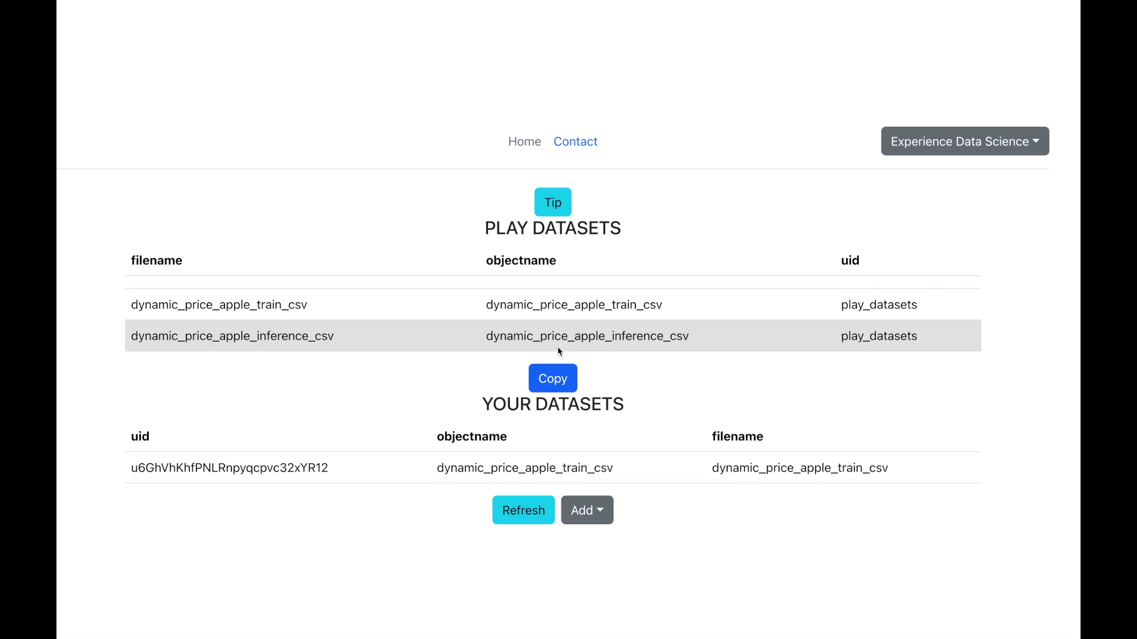
click(553, 383)
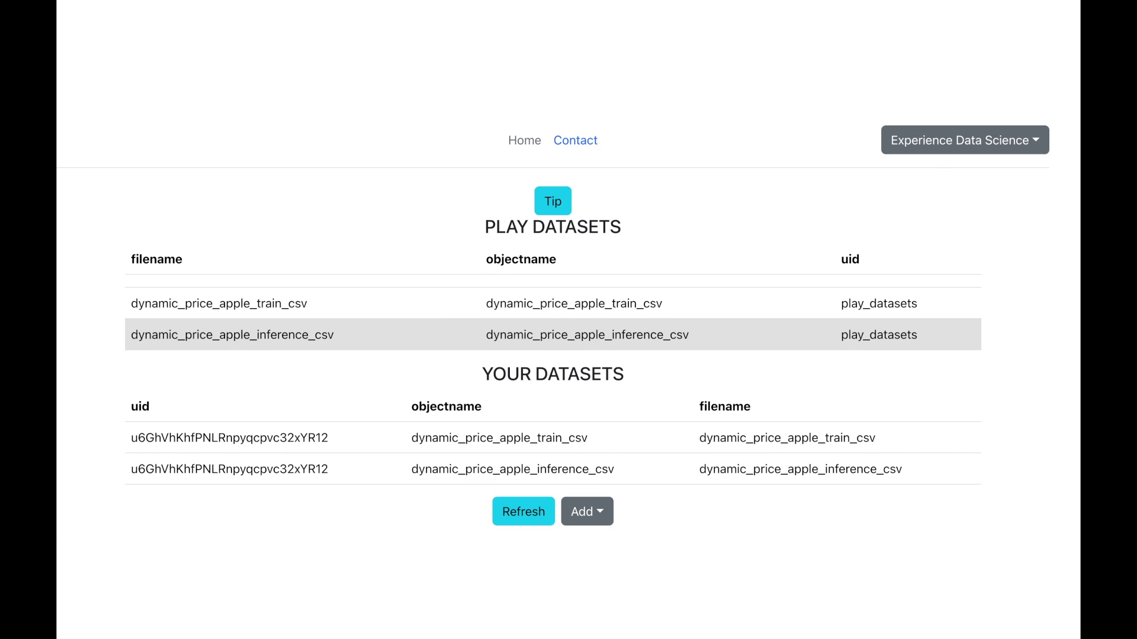
click(582, 438)
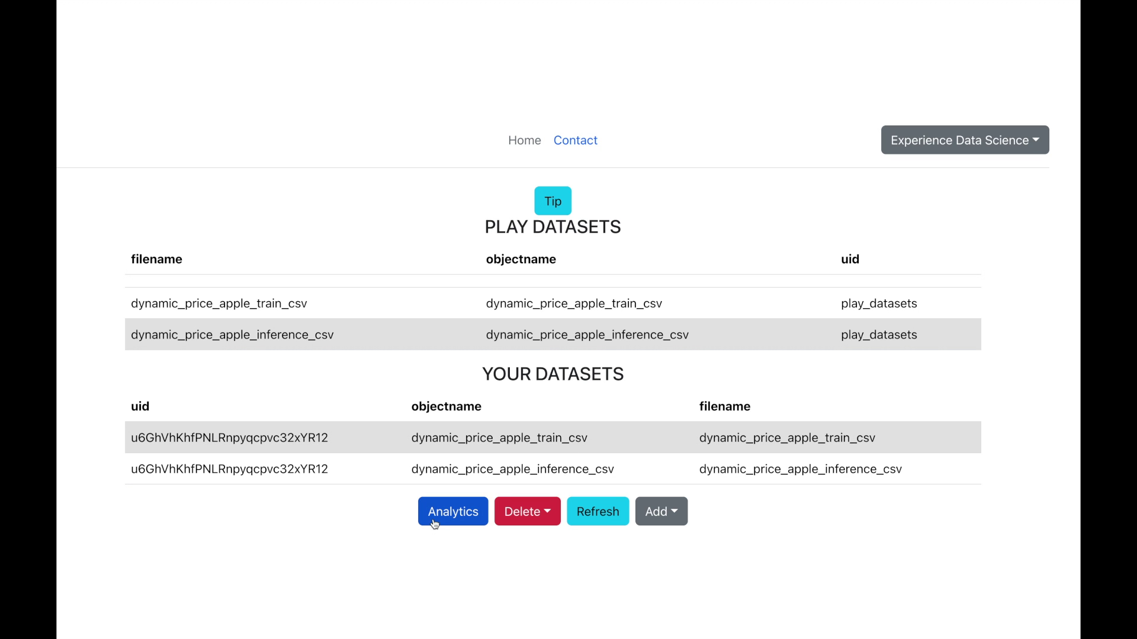
click(433, 514)
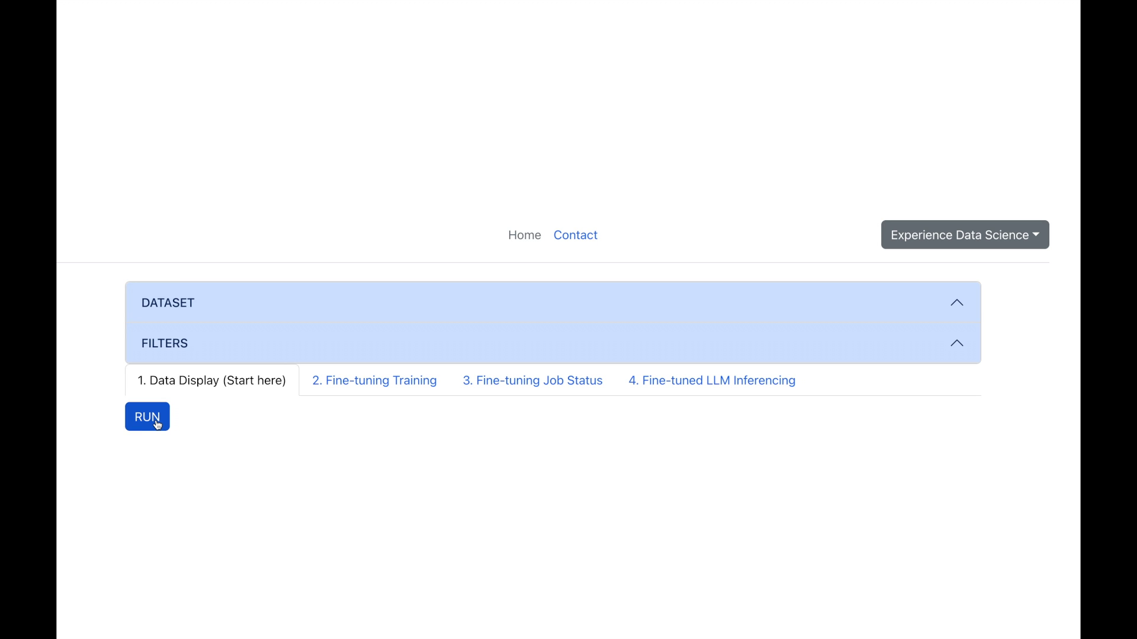
Run Data Display with 10 records, all columns and sharable output
click(157, 425)
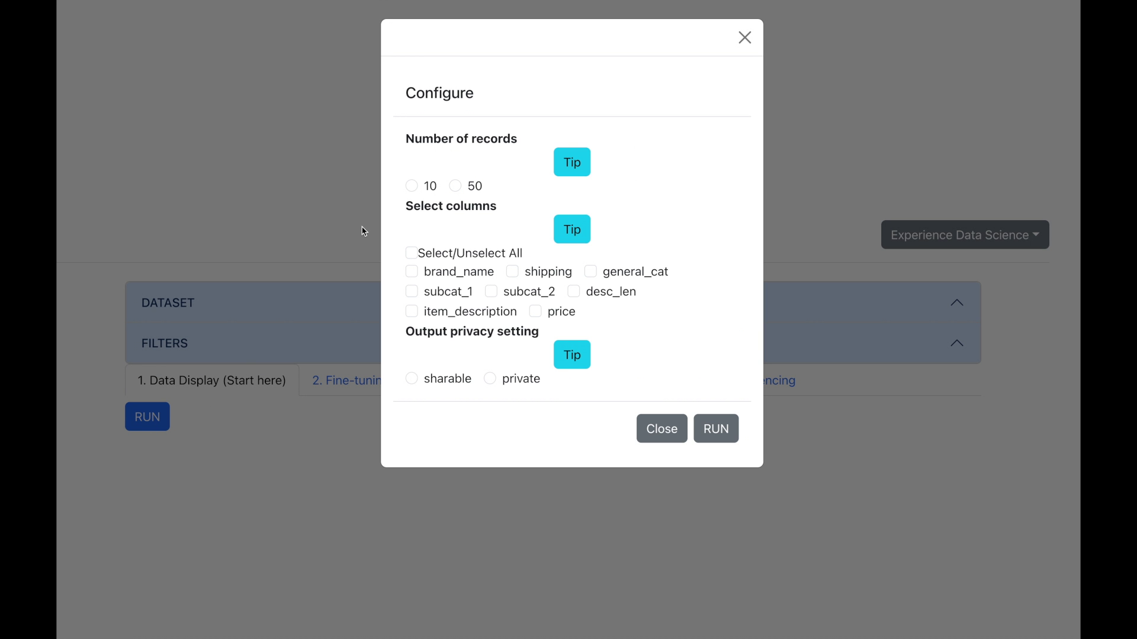
click(411, 186)
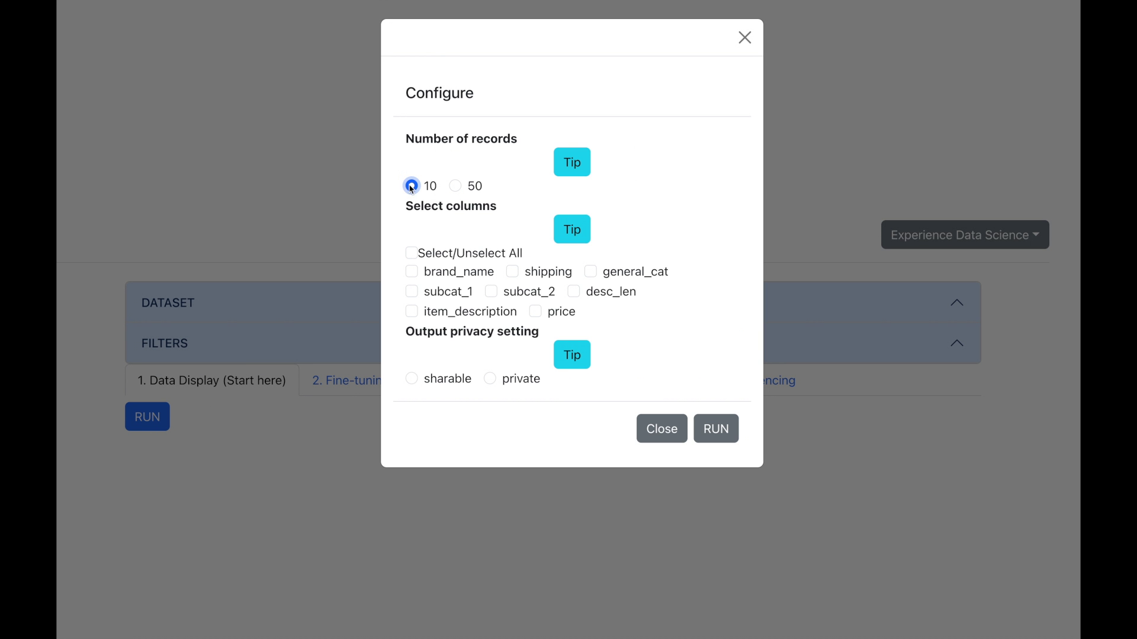
click(412, 255)
click(412, 379)
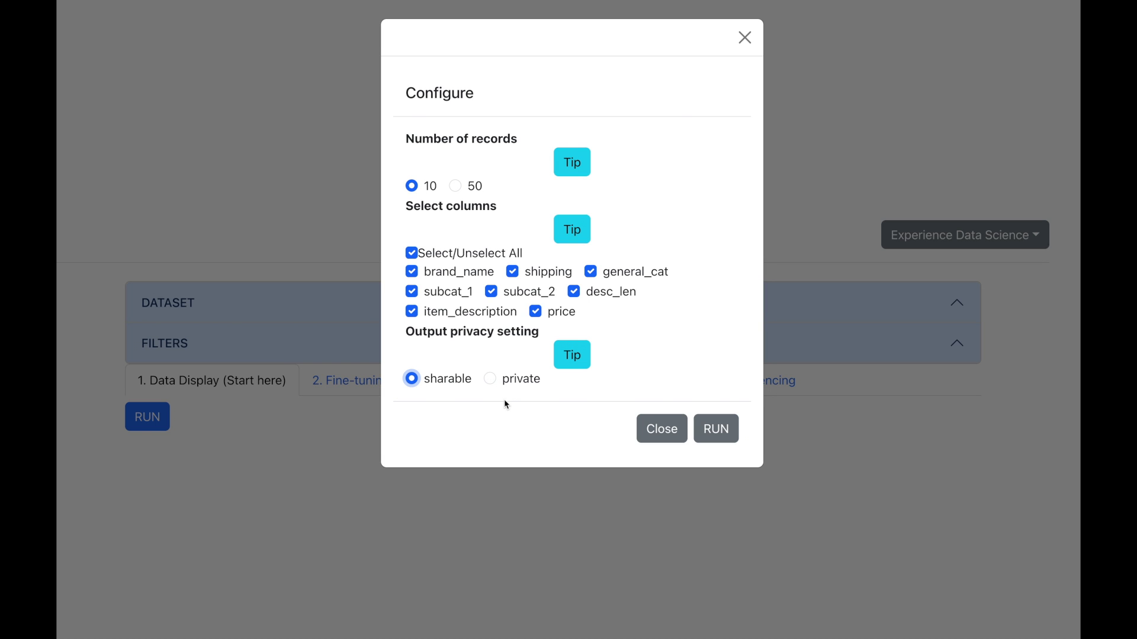
click(729, 437)
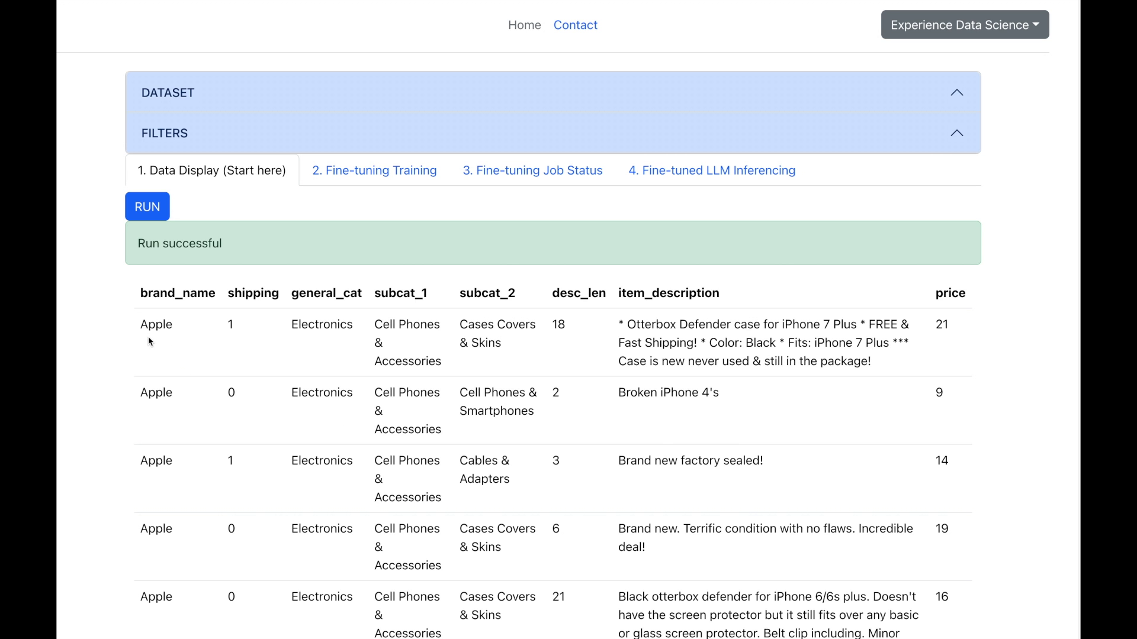
drag(141, 325, 1024, 340)
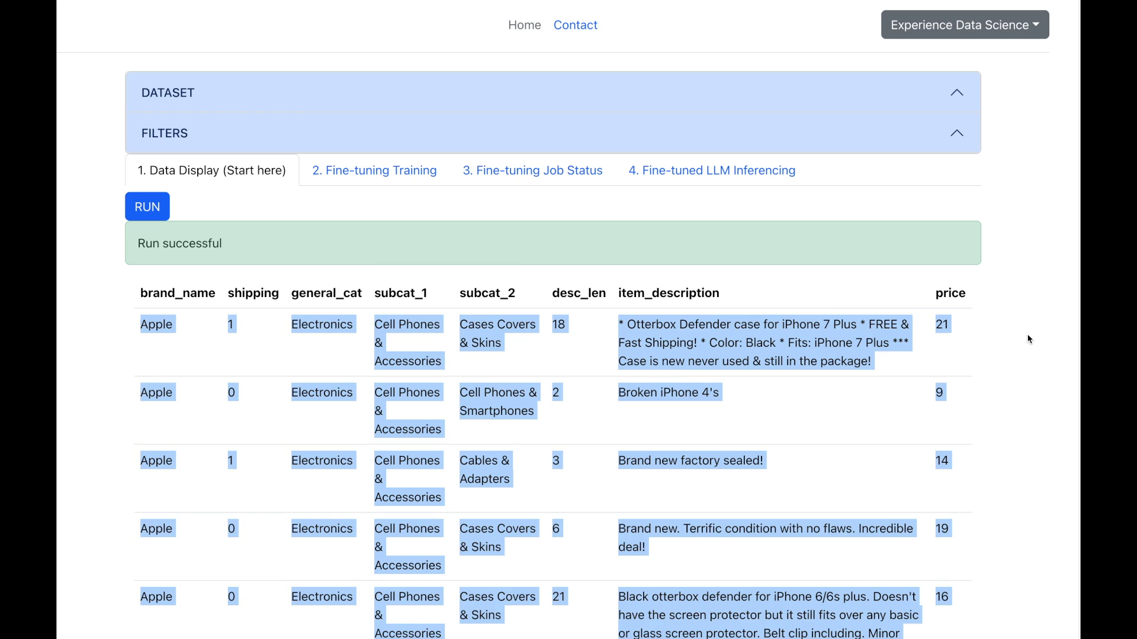
click(1029, 339)
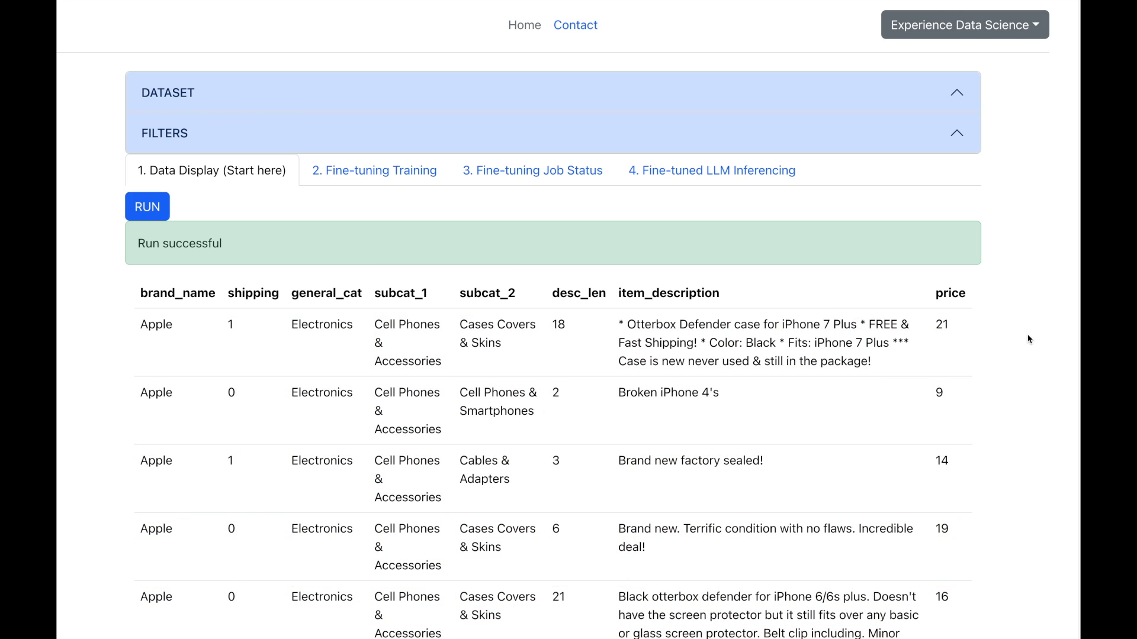
Paste the electronic-item pricing system message into the fine-tuning training settings
click(356, 174)
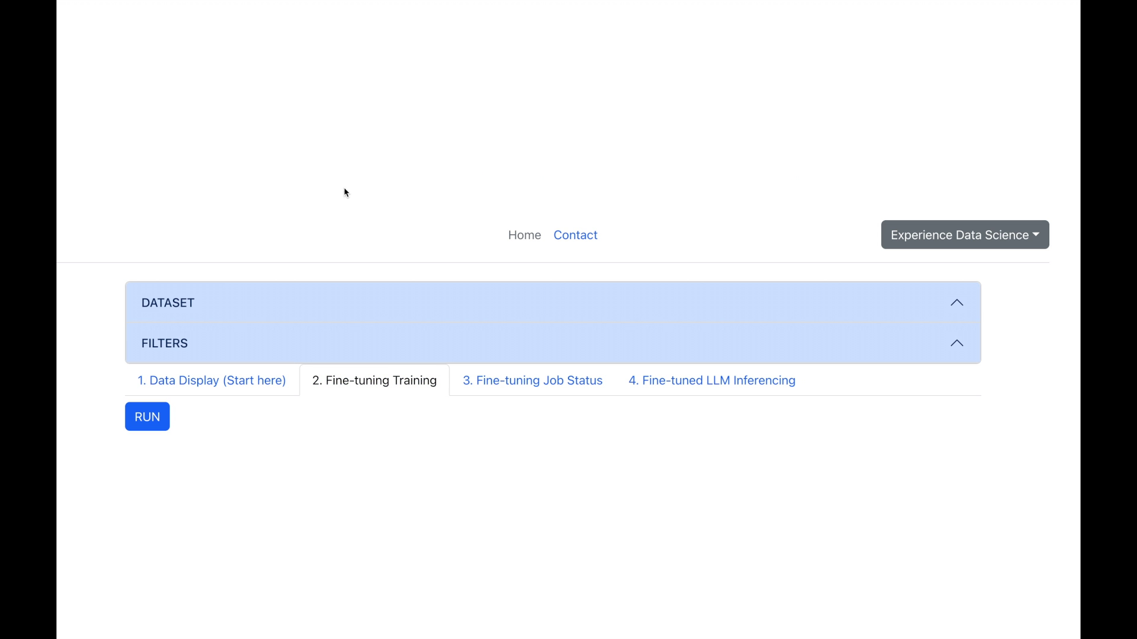
click(157, 423)
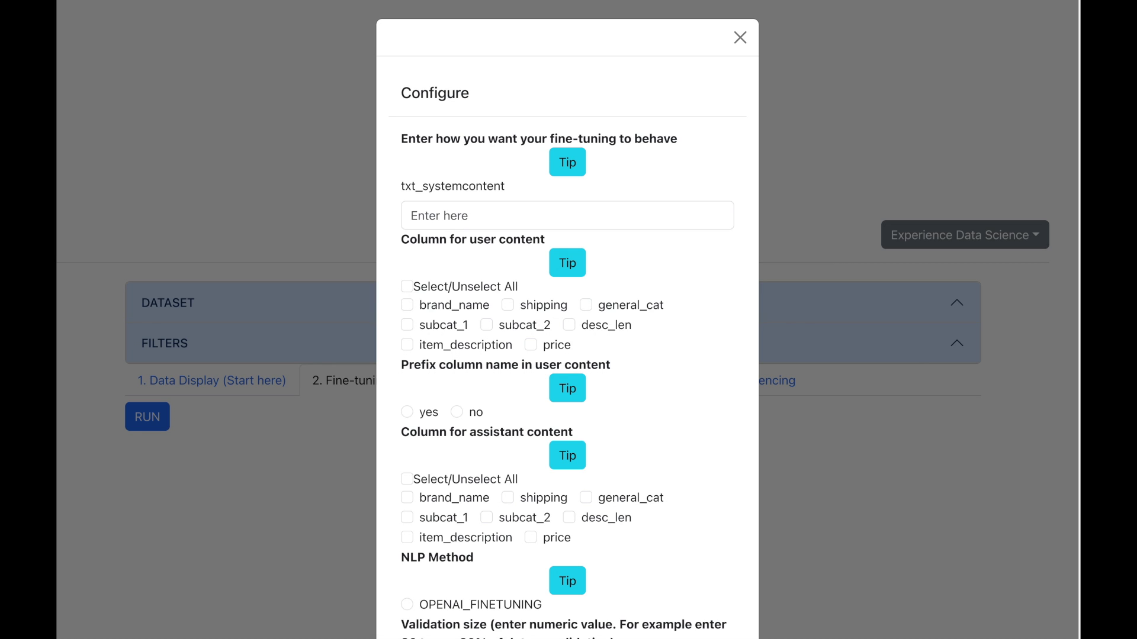
click(410, 216)
key(ctrl+v)
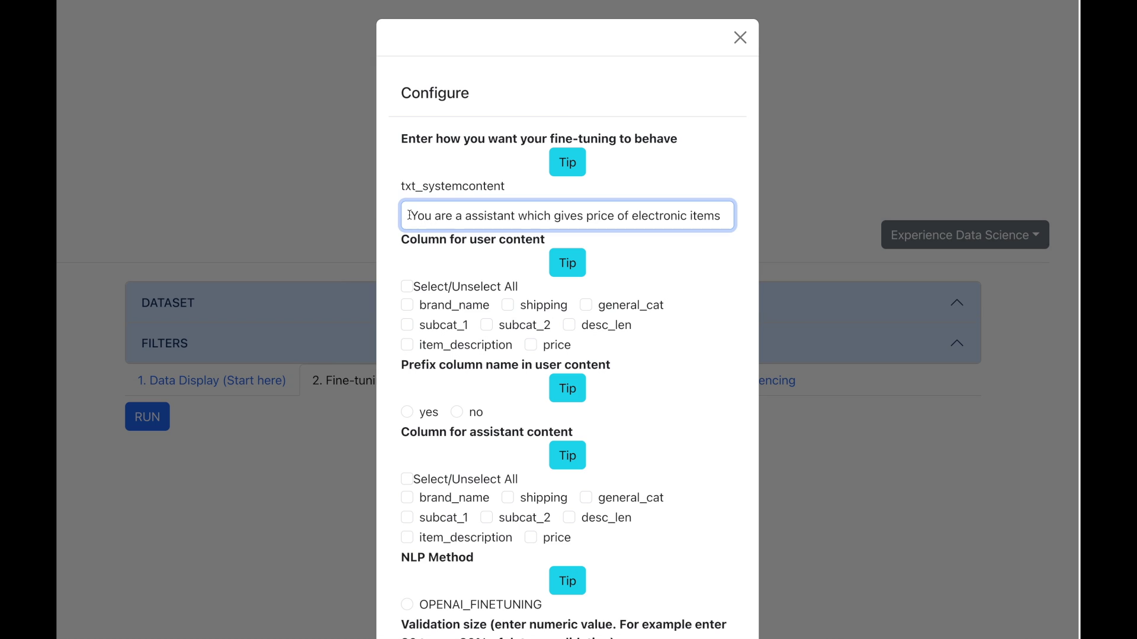
drag(411, 216, 744, 221)
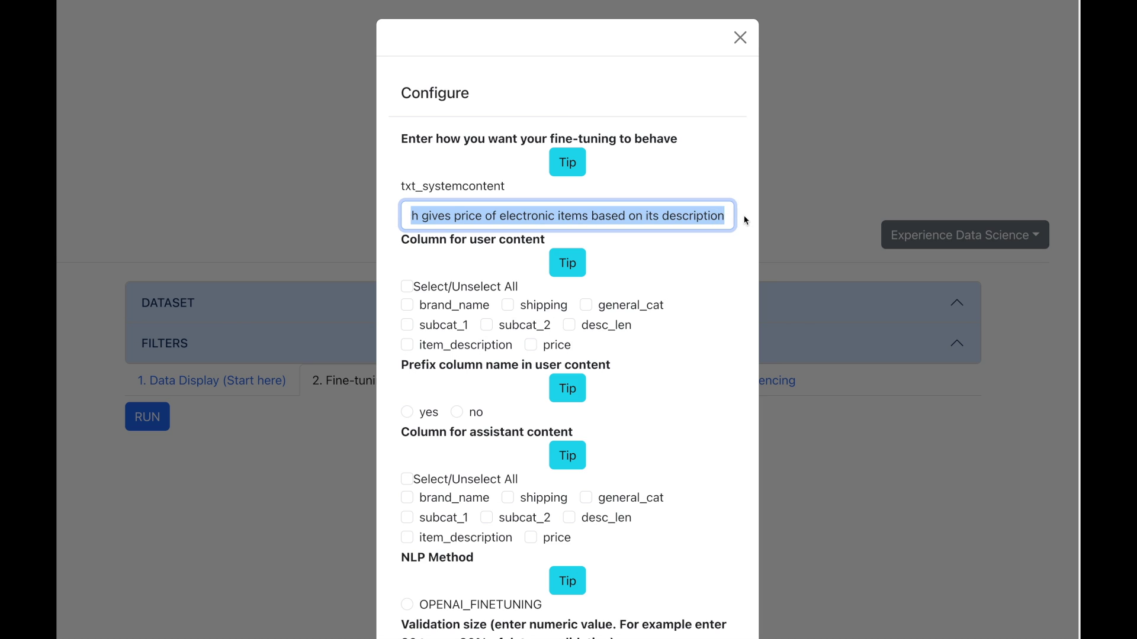
click(727, 190)
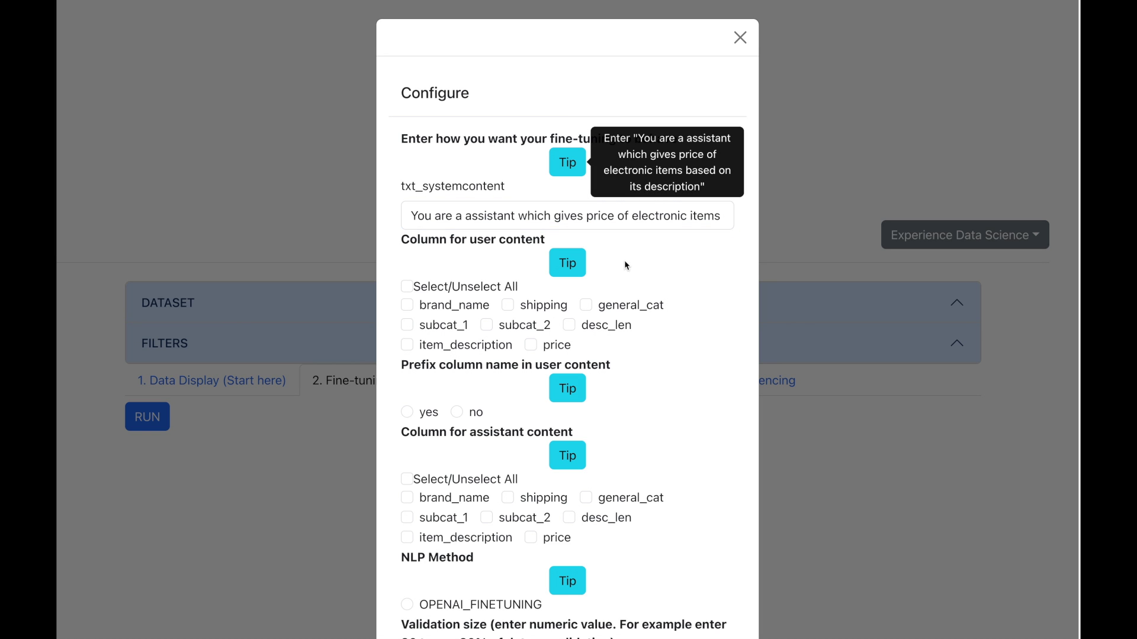
Tick all user-content columns except price and set column-name prefixing to 'no'
mouse_move(563, 265)
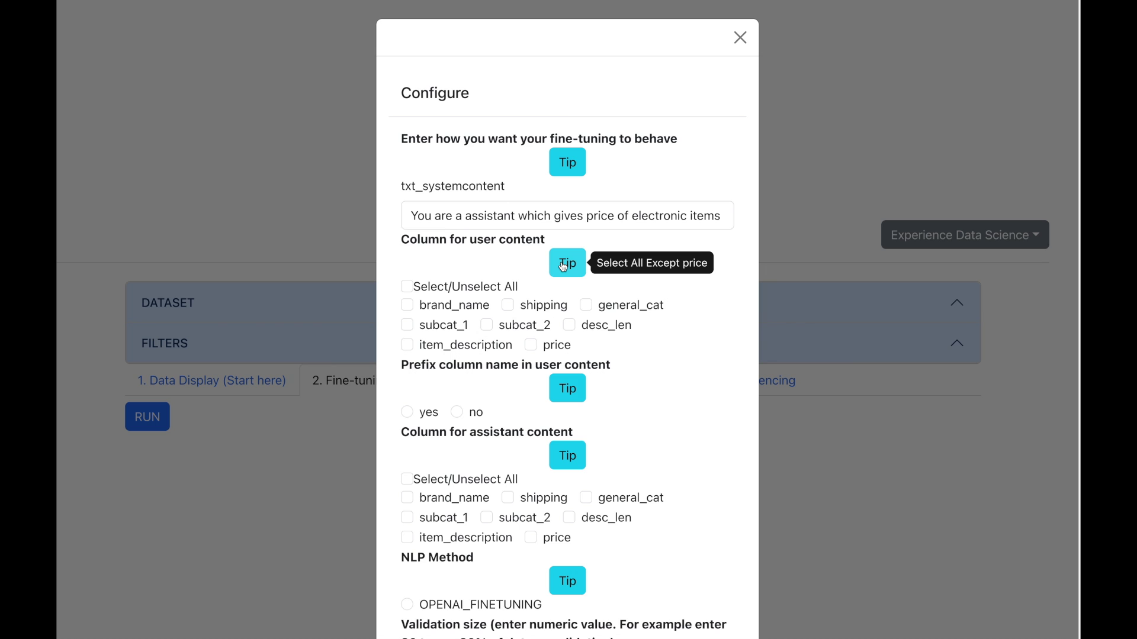
click(408, 287)
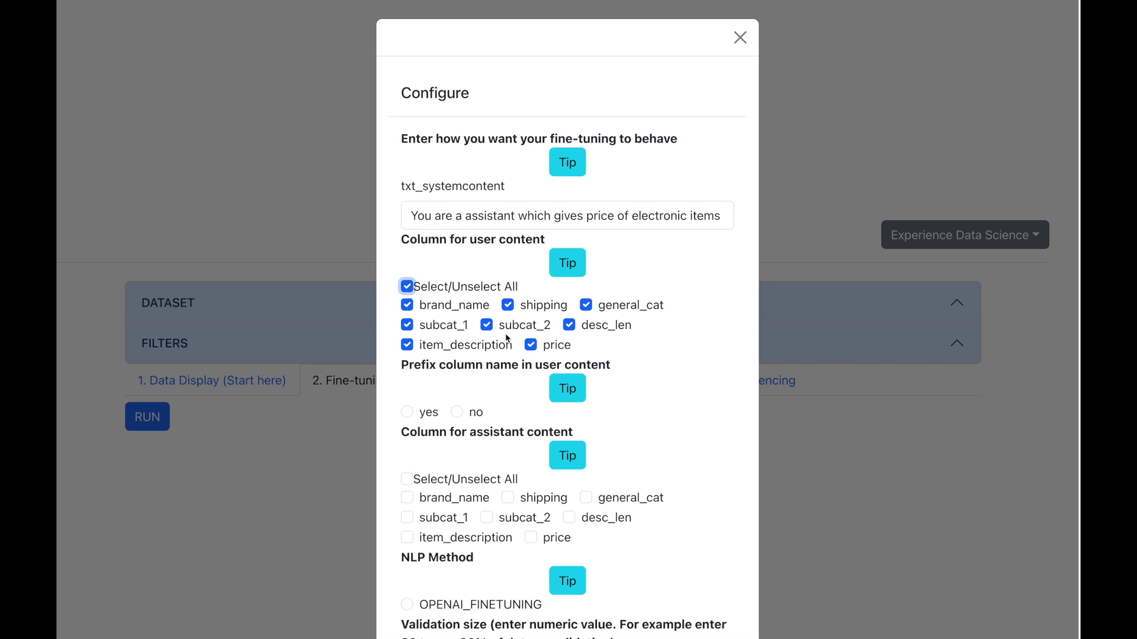
click(530, 345)
scroll(529, 340, down, 1)
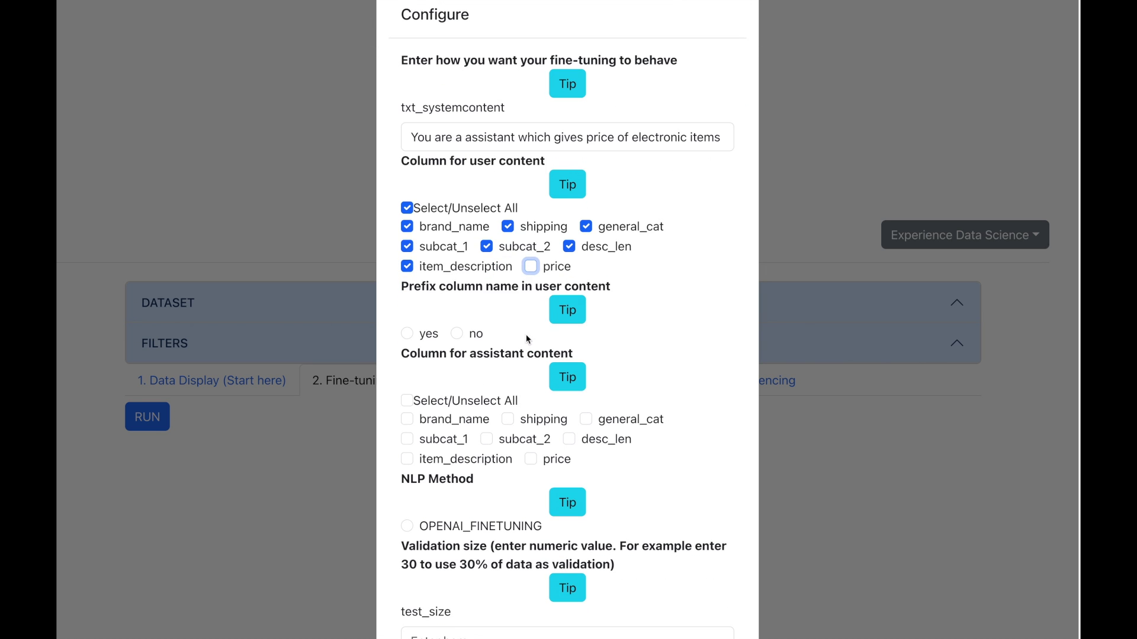
mouse_move(550, 318)
click(460, 335)
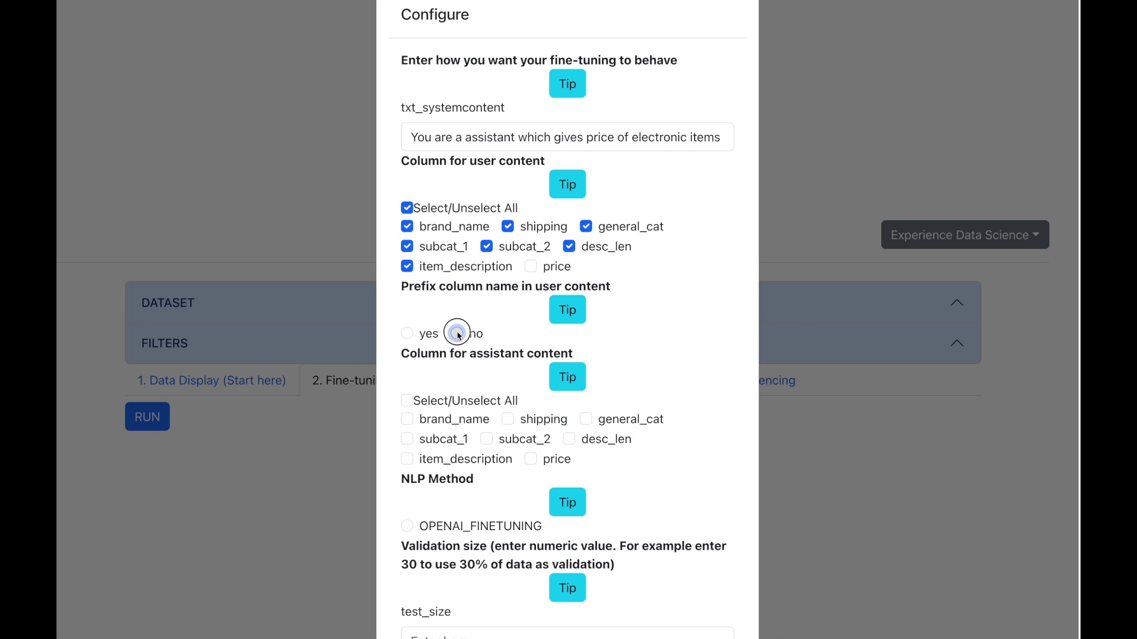
Run fine-tuning with OPENAI_FINETUNING, copy the returned job id, and bring up Job Status settings
scroll(493, 333, down, 1)
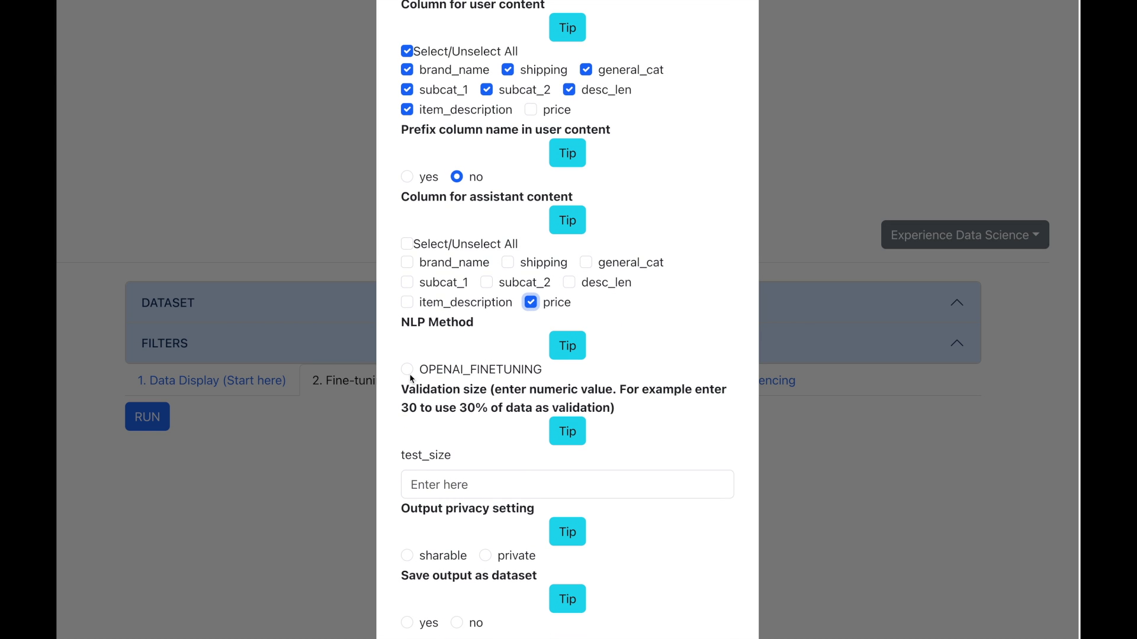
click(408, 372)
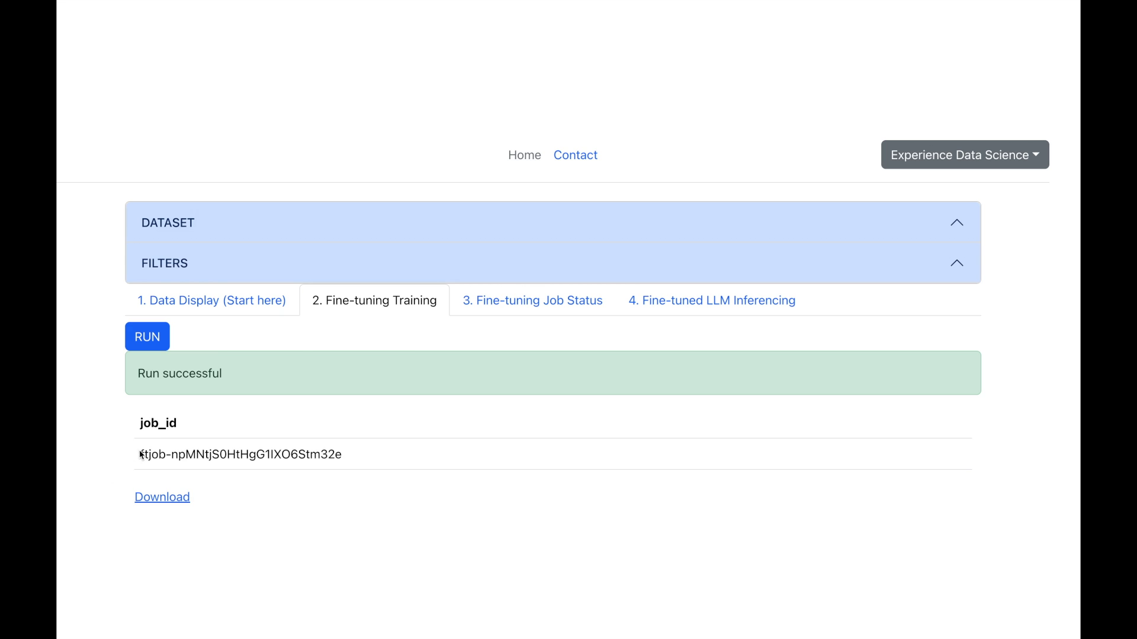
drag(140, 454, 350, 464)
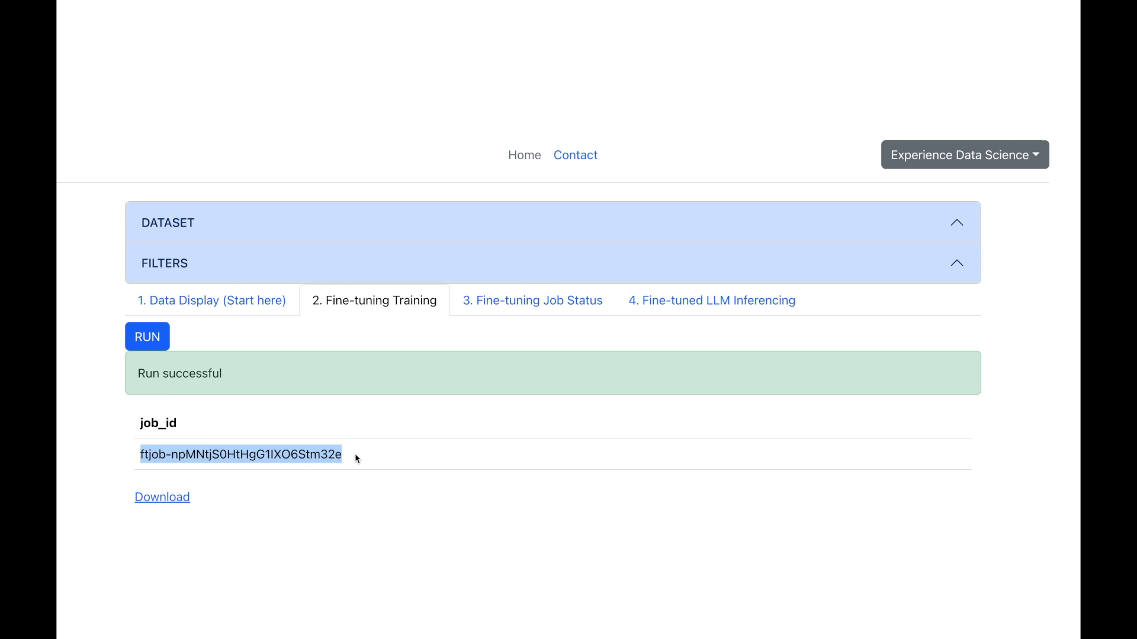
click(351, 464)
click(505, 304)
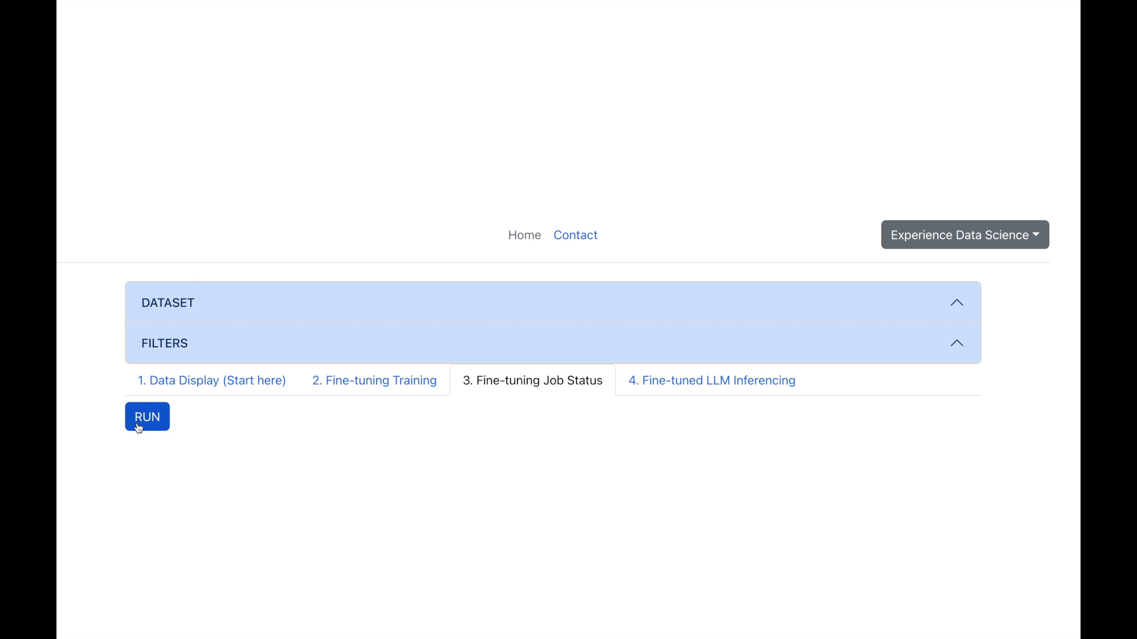
click(139, 428)
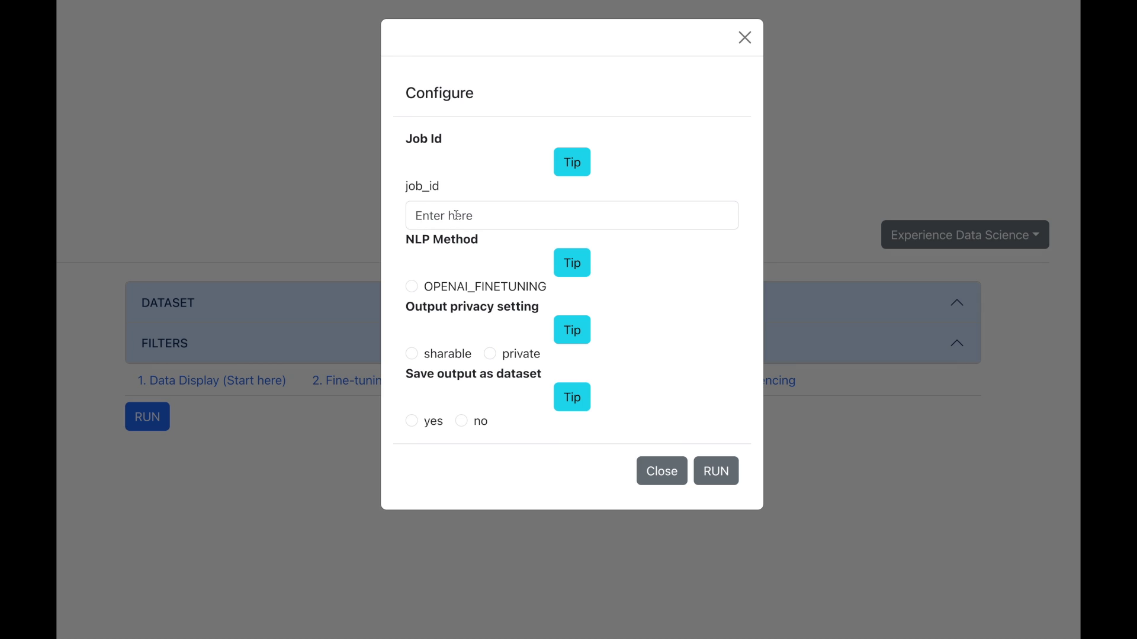
Check the job status using the pasted job id, OPENAI_FINETUNING, sharable output, no saved dataset
click(457, 215)
text(ftjob-nbMNtjS0HtHgG1IXO6Stm32e)
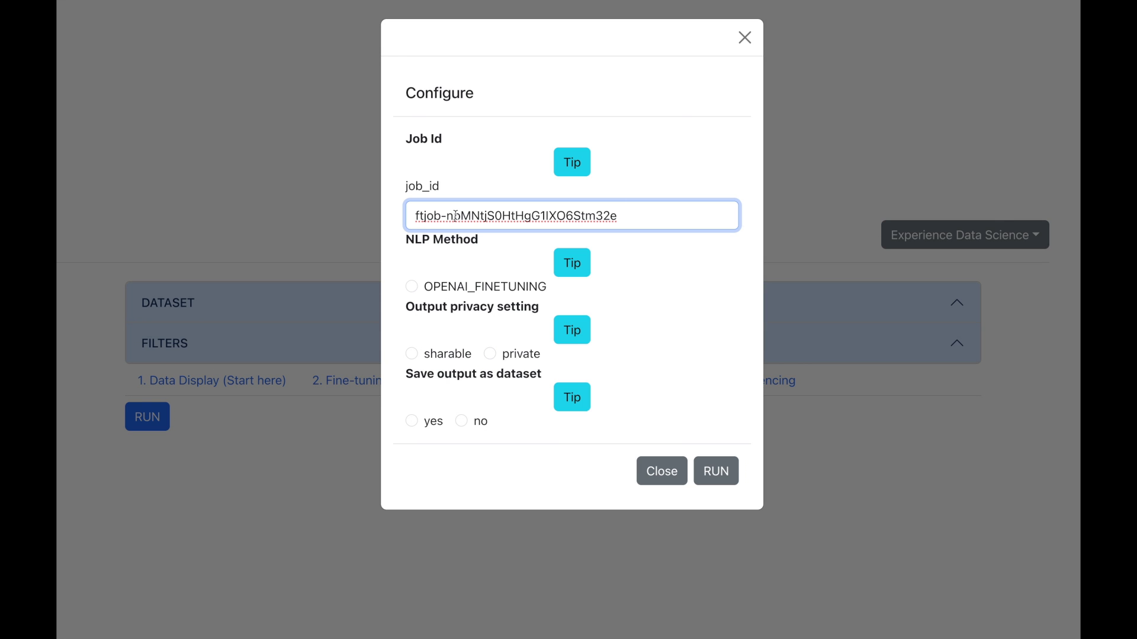
click(412, 289)
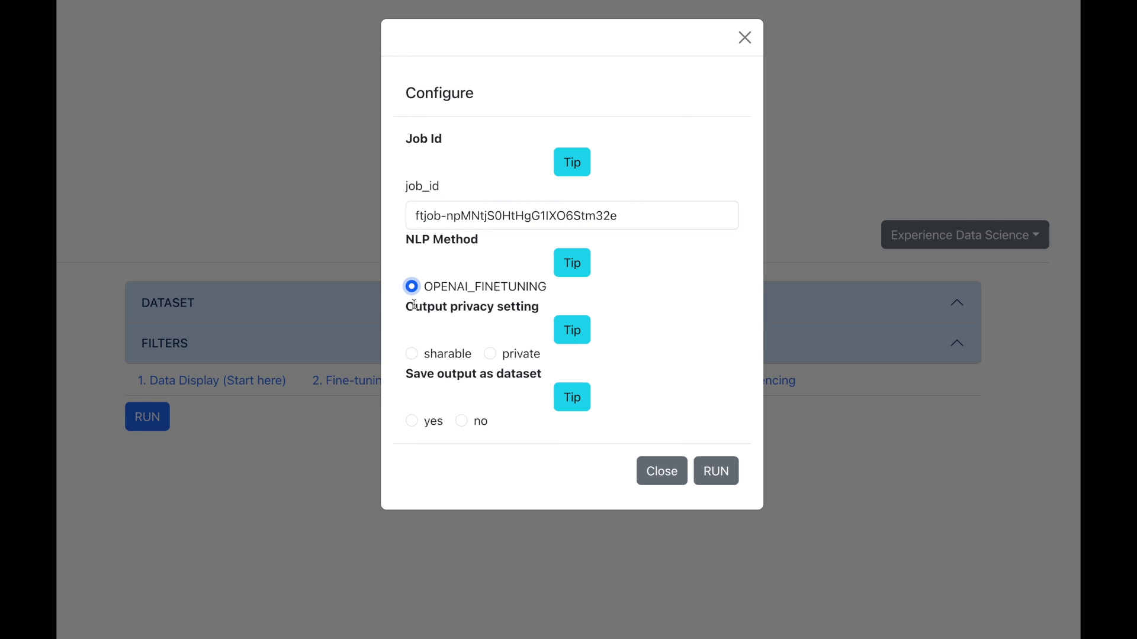
click(414, 355)
click(461, 423)
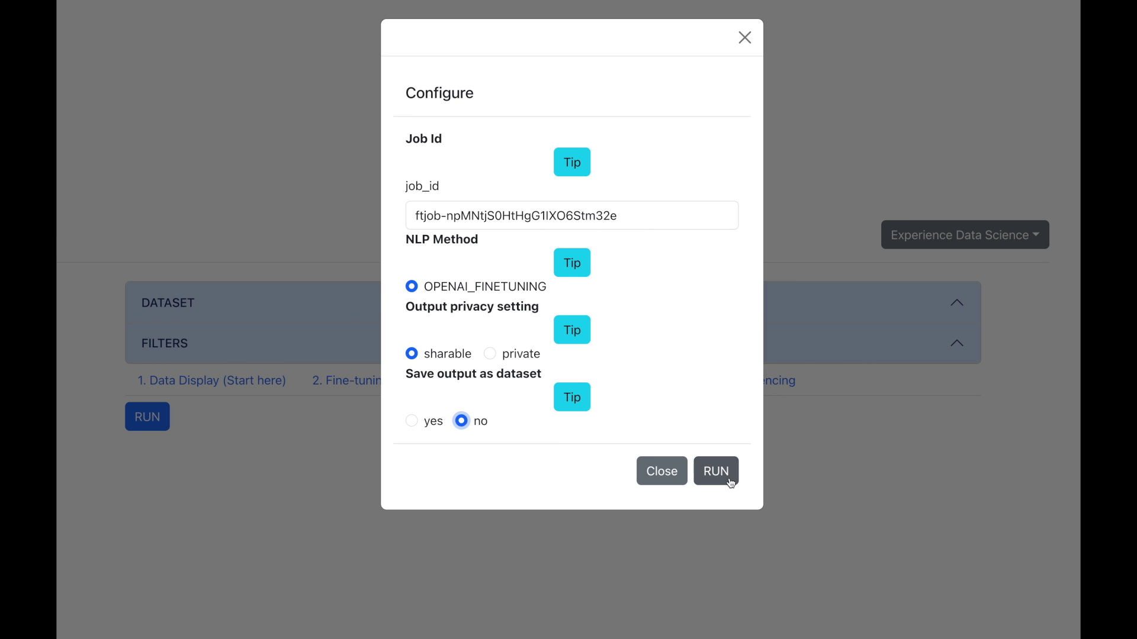
click(716, 471)
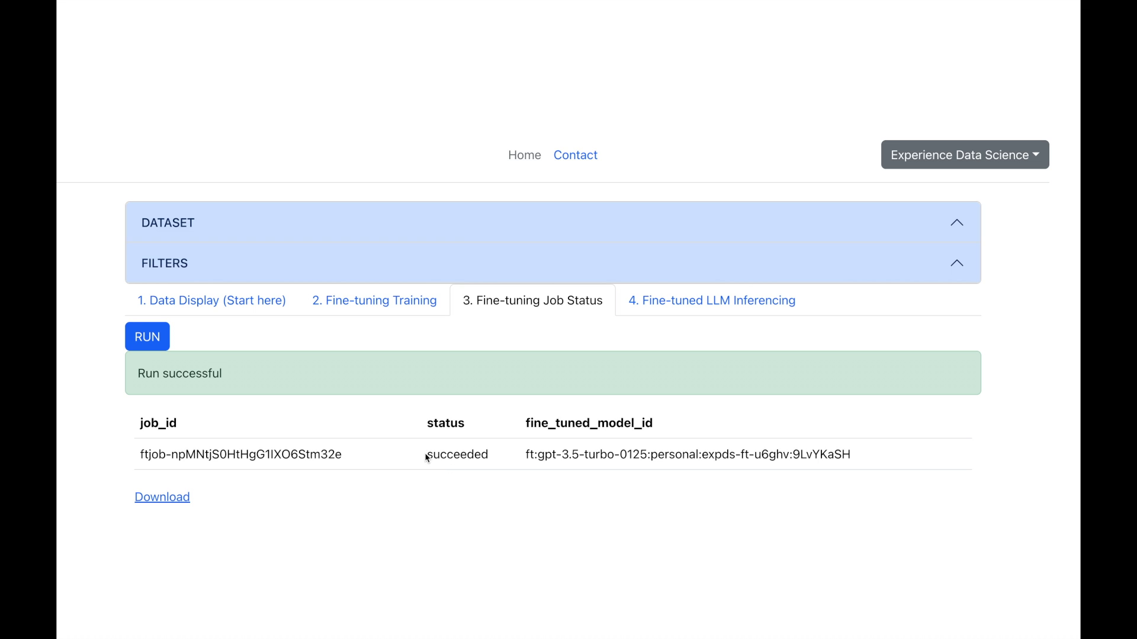
Copy the fine-tuned gpt-3.5-turbo model id from the succeeded status output
drag(426, 457, 516, 461)
click(514, 459)
click(526, 454)
drag(527, 454, 868, 461)
click(869, 458)
Switch to Fine-tuned LLM Inferencing and expand then collapse the dataset list
click(682, 306)
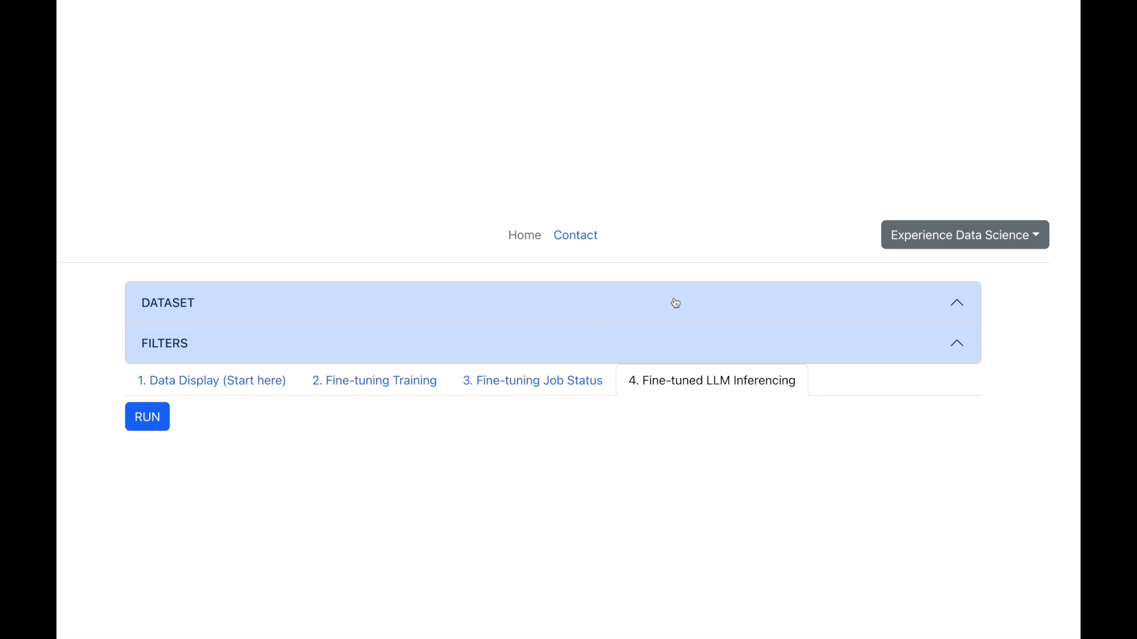
click(676, 304)
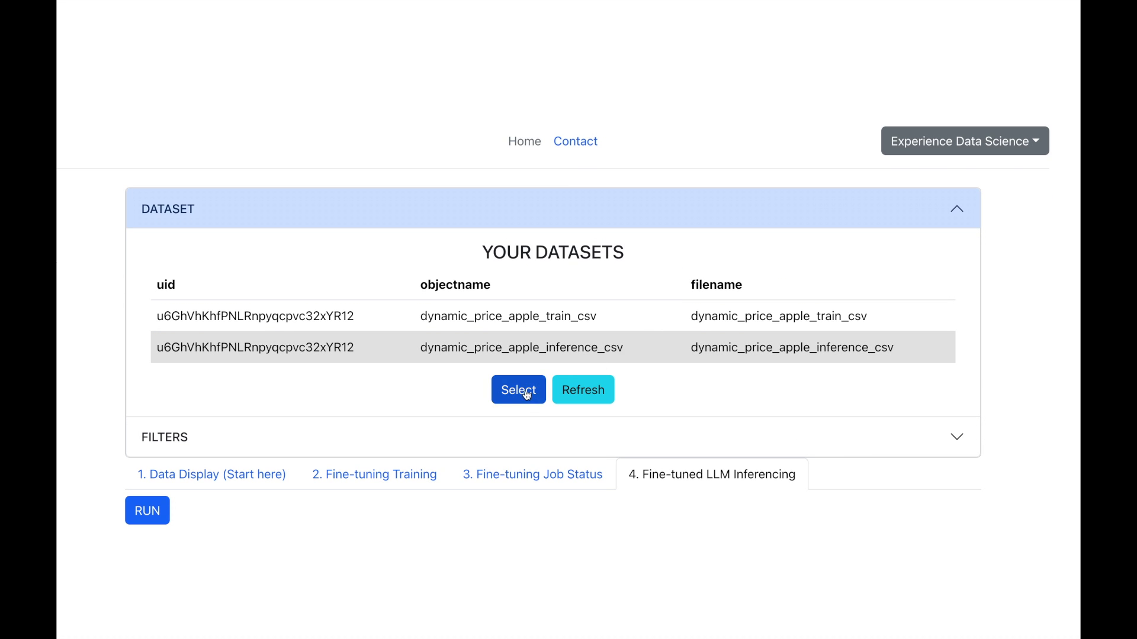
click(526, 218)
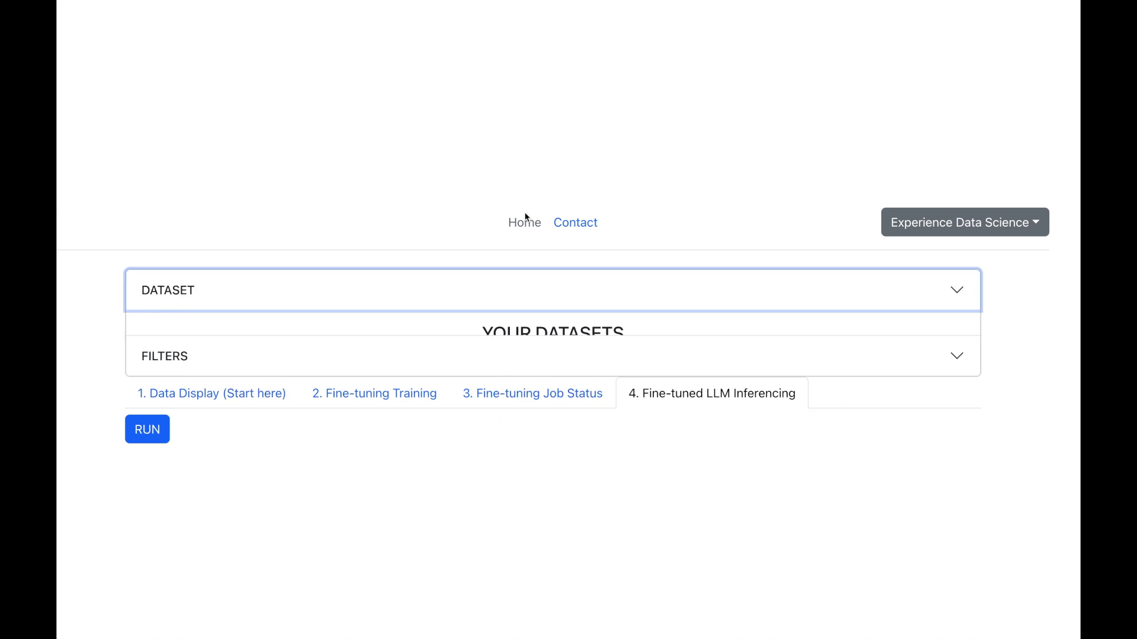
Enter the pricing system message and select every user content column except price
click(166, 419)
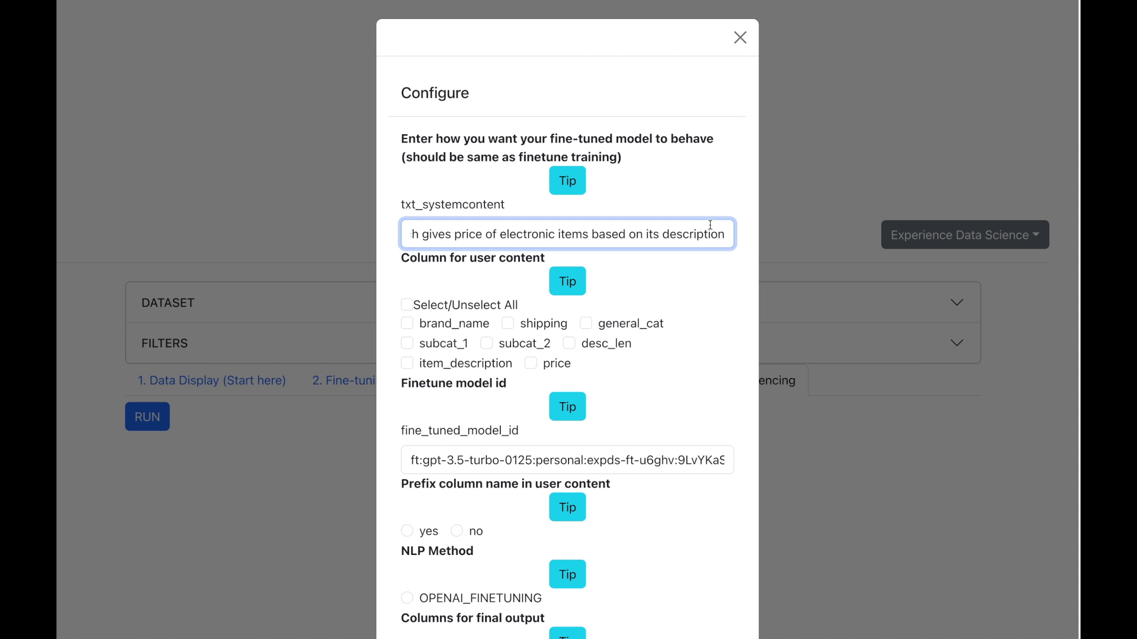
drag(723, 234, 748, 231)
click(383, 240)
click(721, 232)
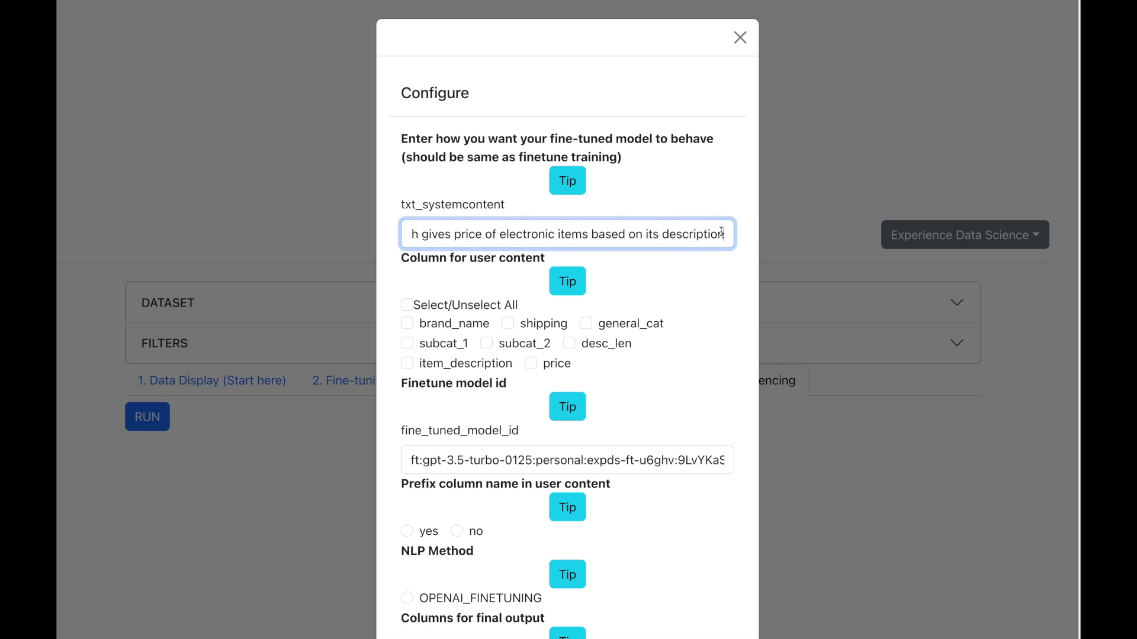
click(415, 306)
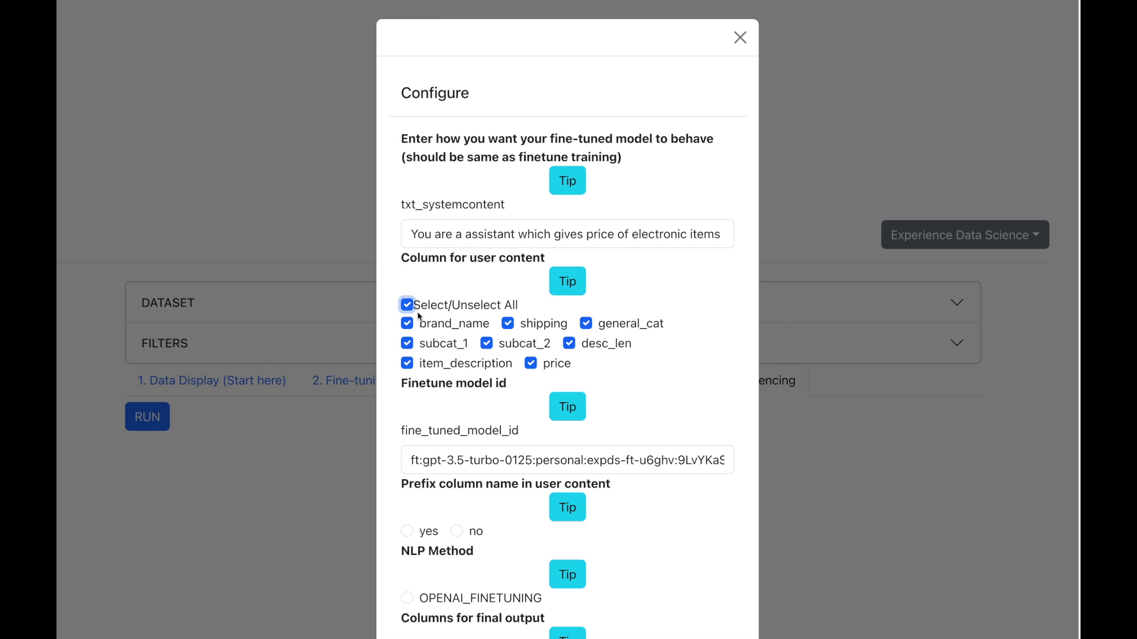
click(529, 364)
Use the fine-tuned model with OPENAI_FINETUNING, include price in the output, and make results sharable
scroll(526, 367, down, 1)
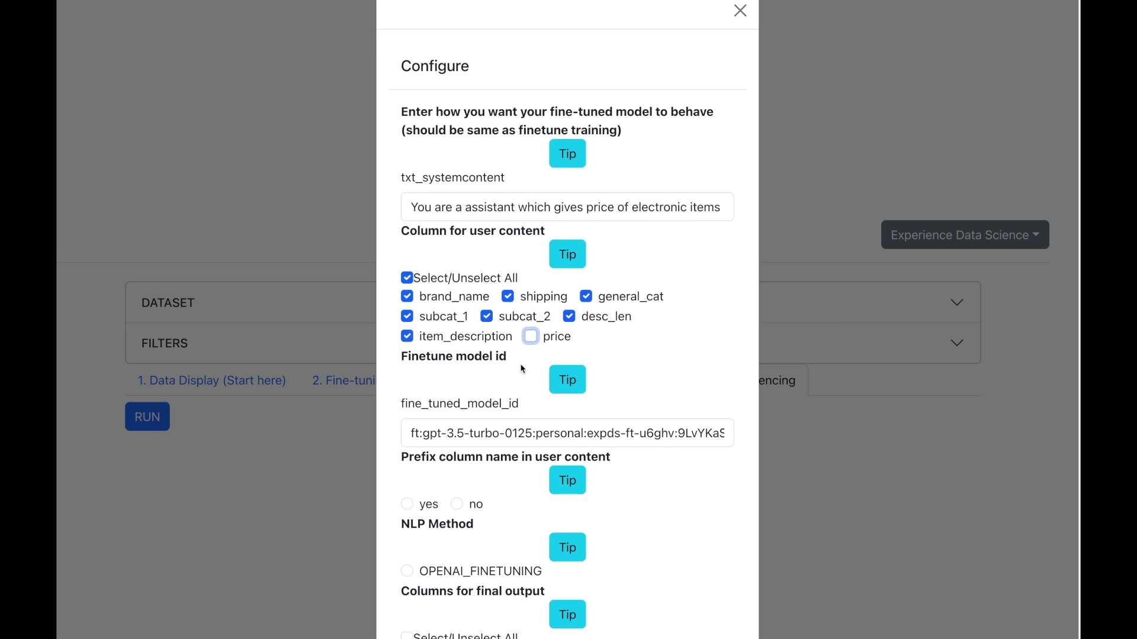
drag(410, 385, 726, 353)
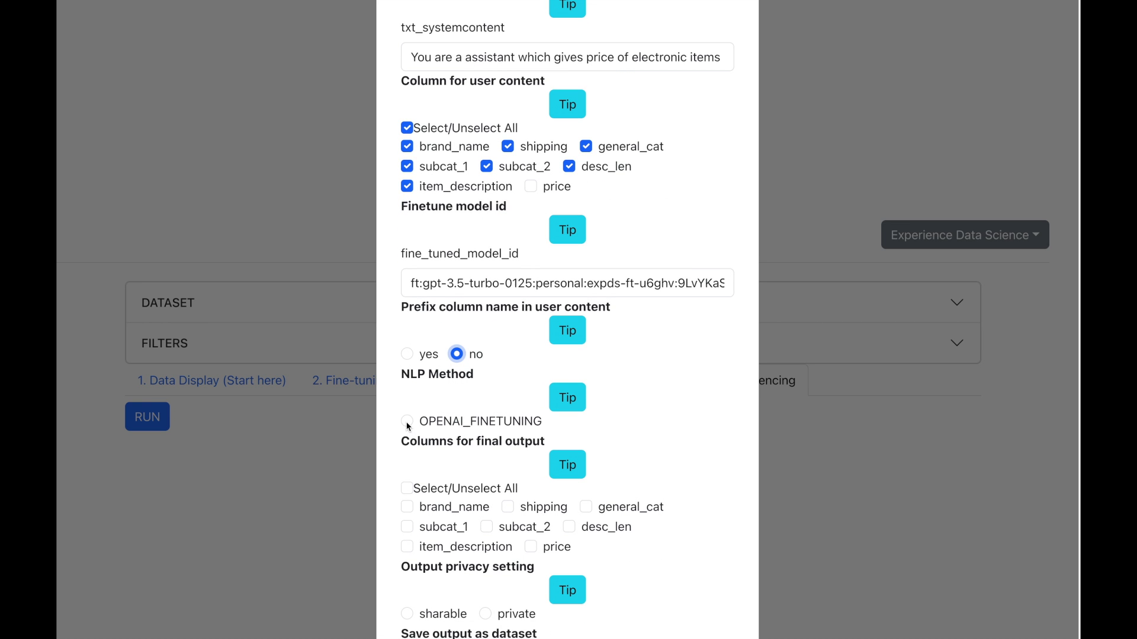
click(407, 422)
scroll(410, 414, down, 1)
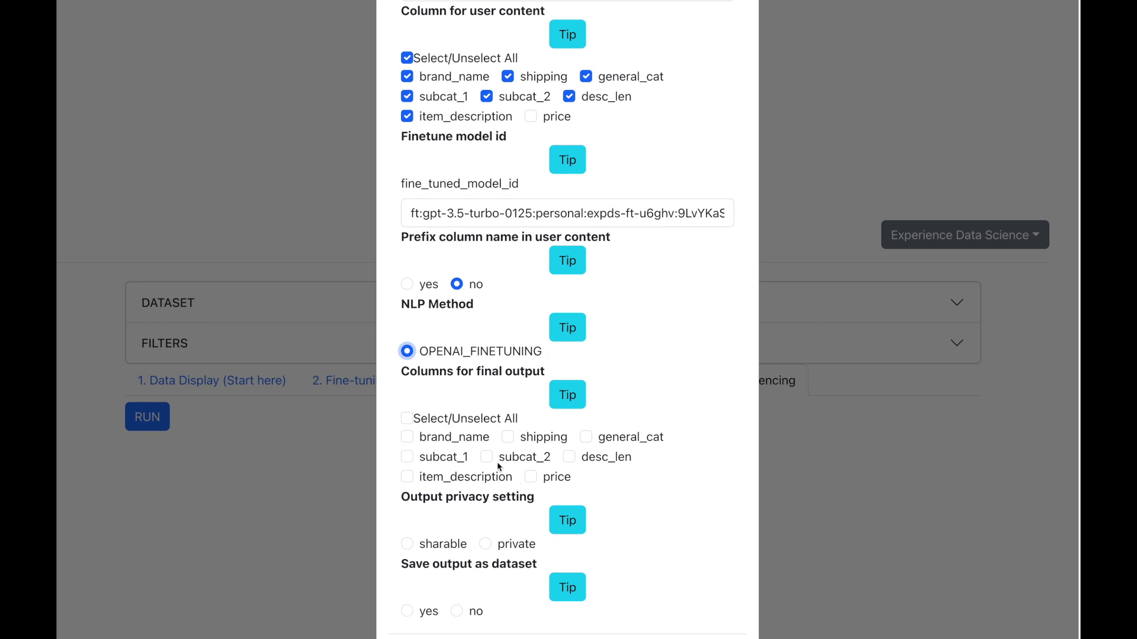
click(530, 478)
scroll(415, 515, down, 1)
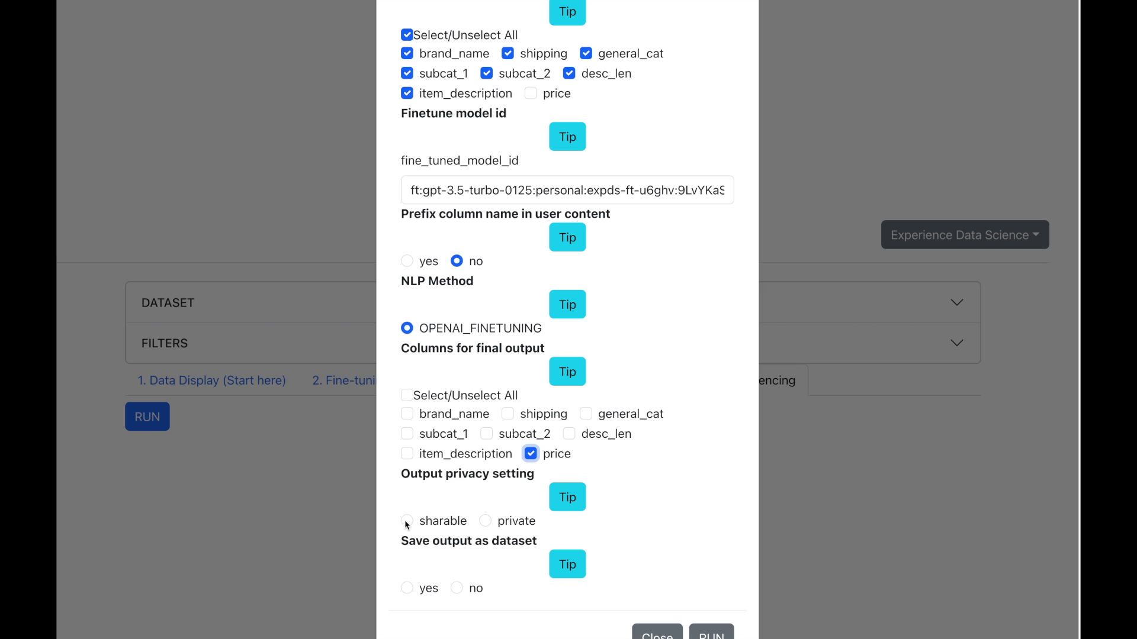
click(407, 521)
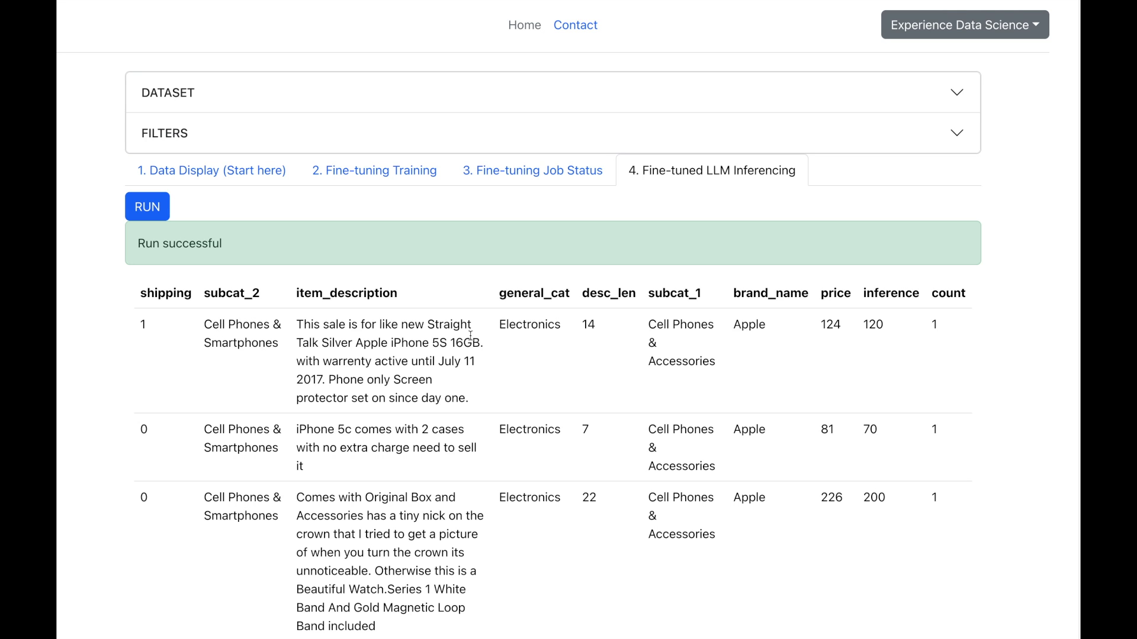
Compare the iPhone 5S row's predicted price of 120 with its actual price of 124
drag(205, 325, 981, 331)
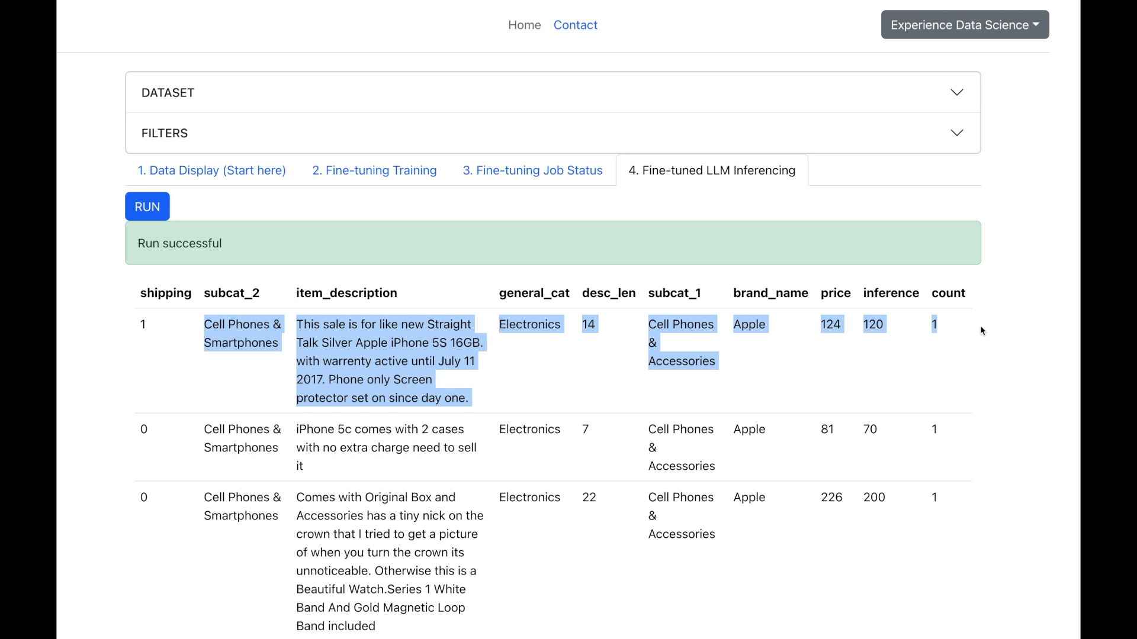
click(982, 331)
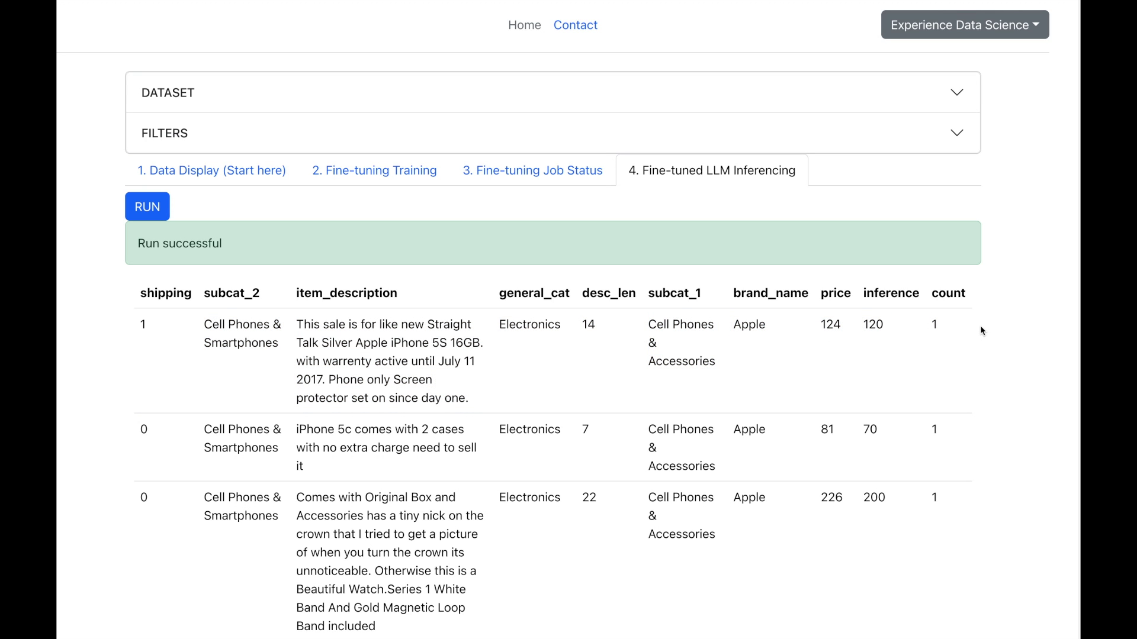